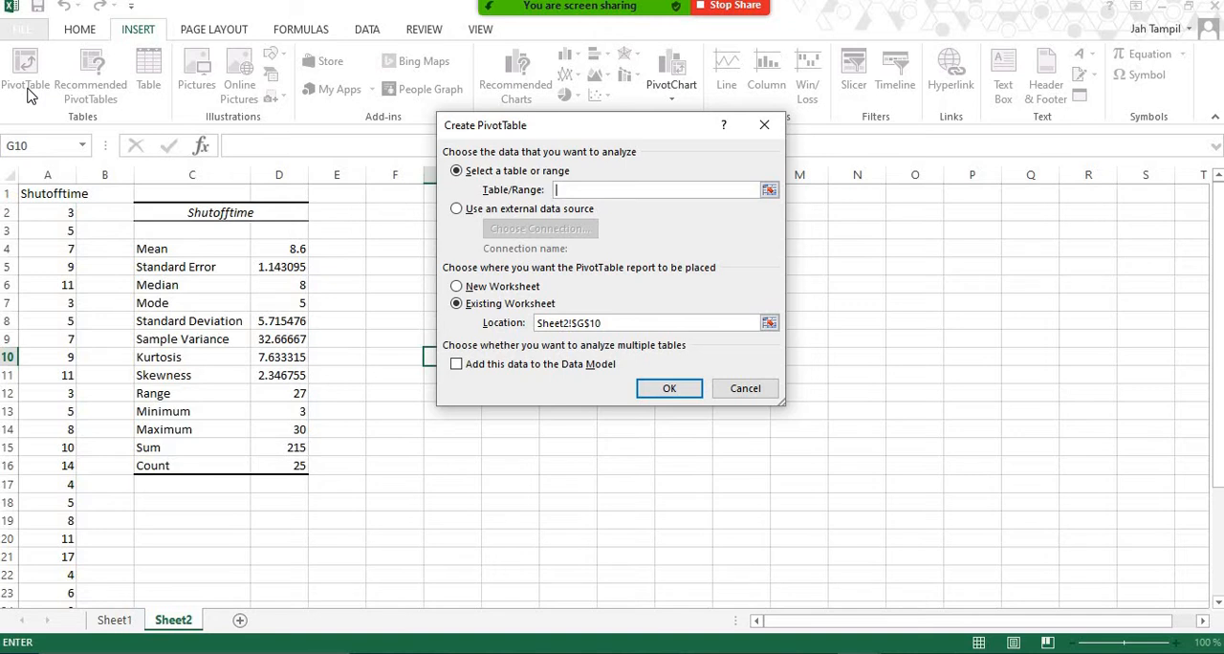
# Set the PivotTable source range to A1:A26 on Sheet2.
pyautogui.moveTo(565, 131); pyautogui.dragTo(540, 134)
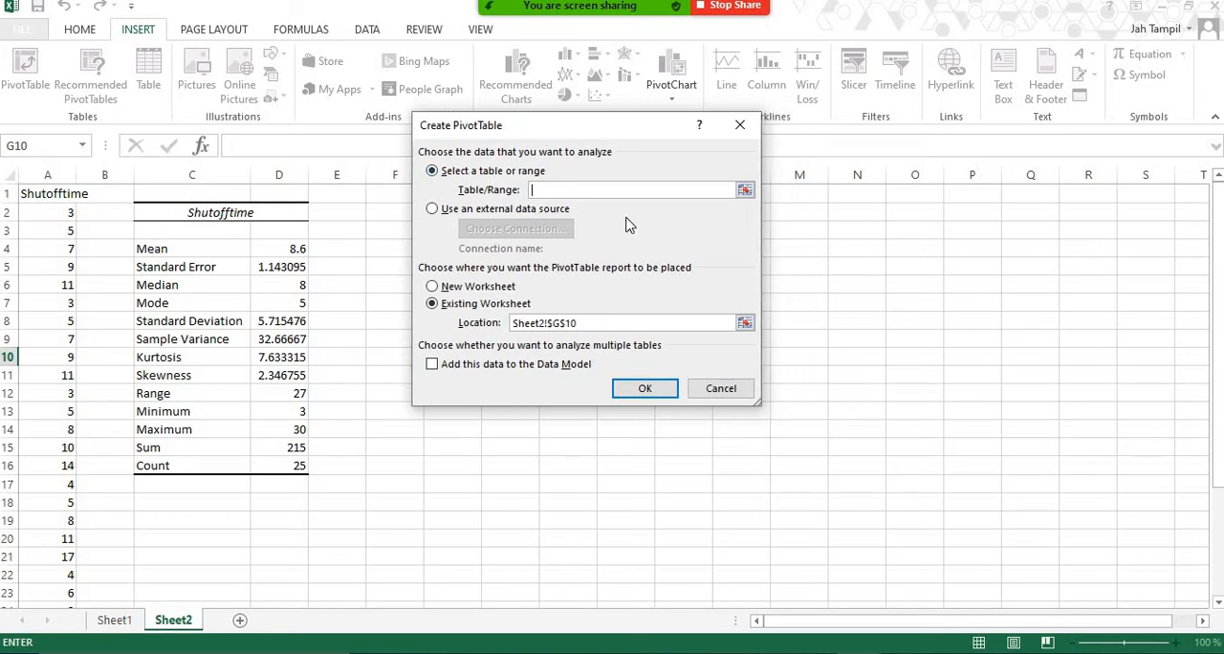
pyautogui.click(744, 190)
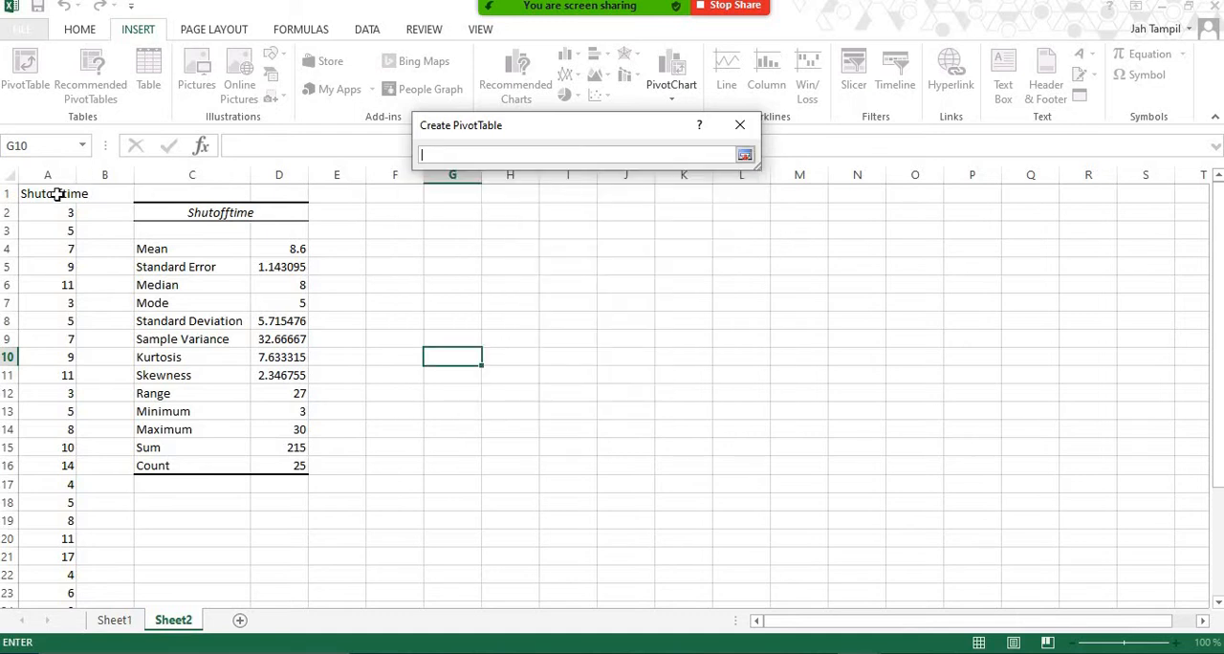
pyautogui.moveTo(57, 194); pyautogui.dragTo(21, 574)
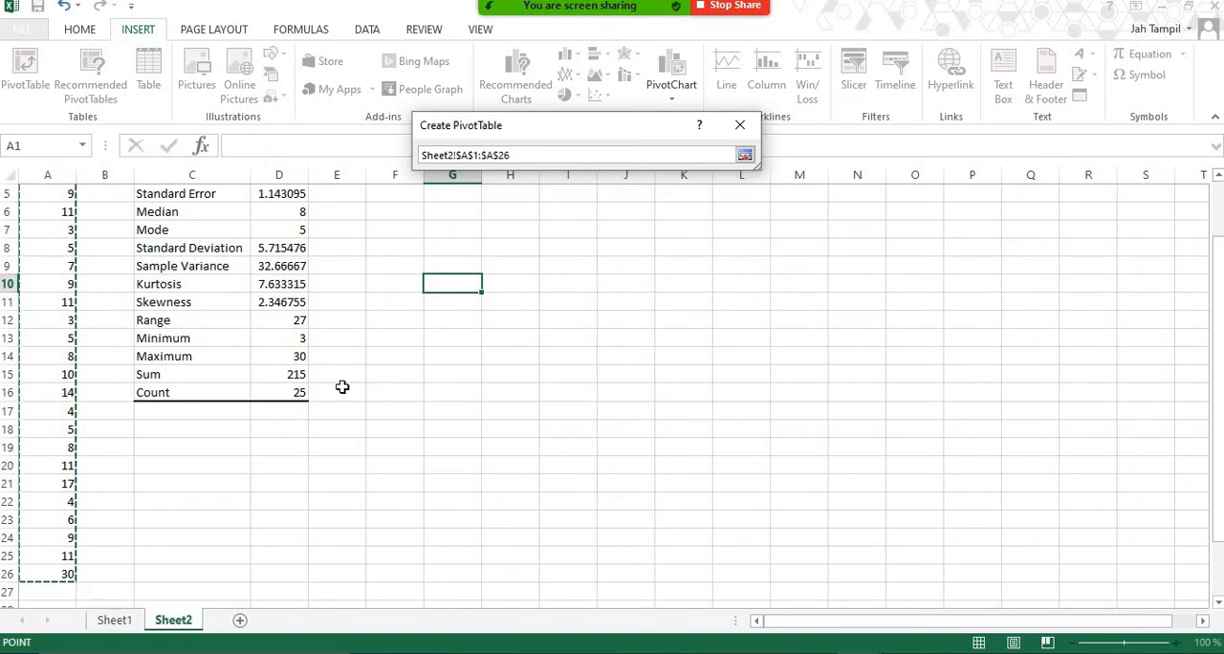
pyautogui.click(744, 156)
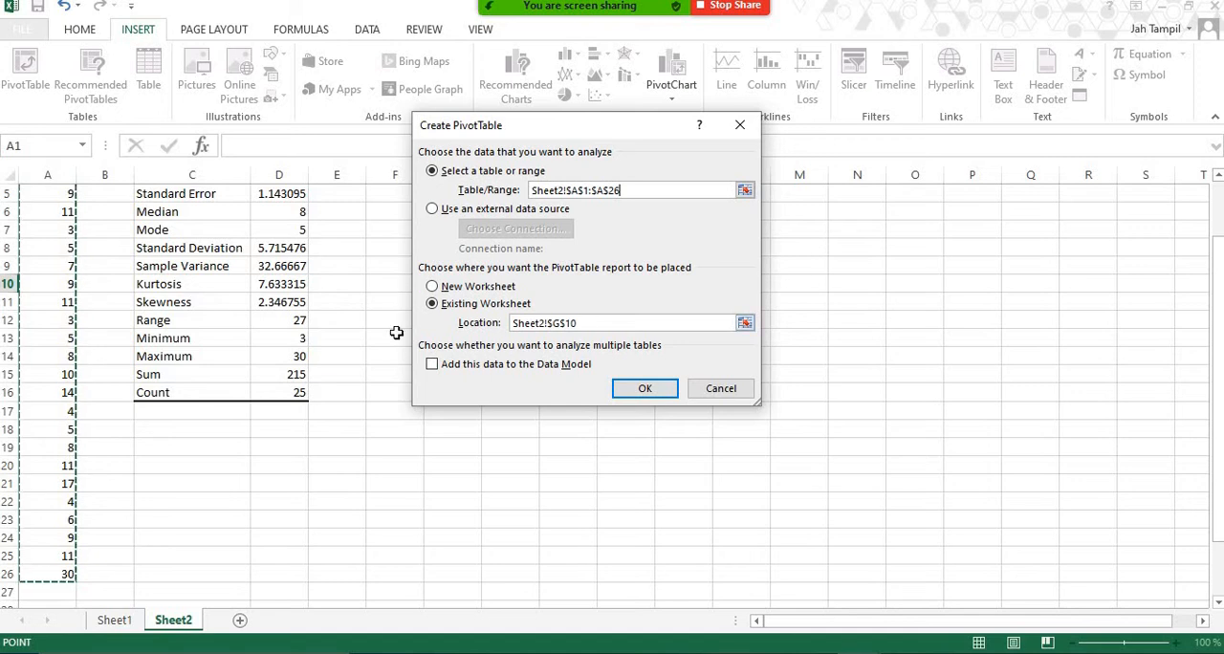
# Set the PivotTable location to cell F2 on the existing Sheet2 and create the table.
pyautogui.scroll(2, 382, 322)
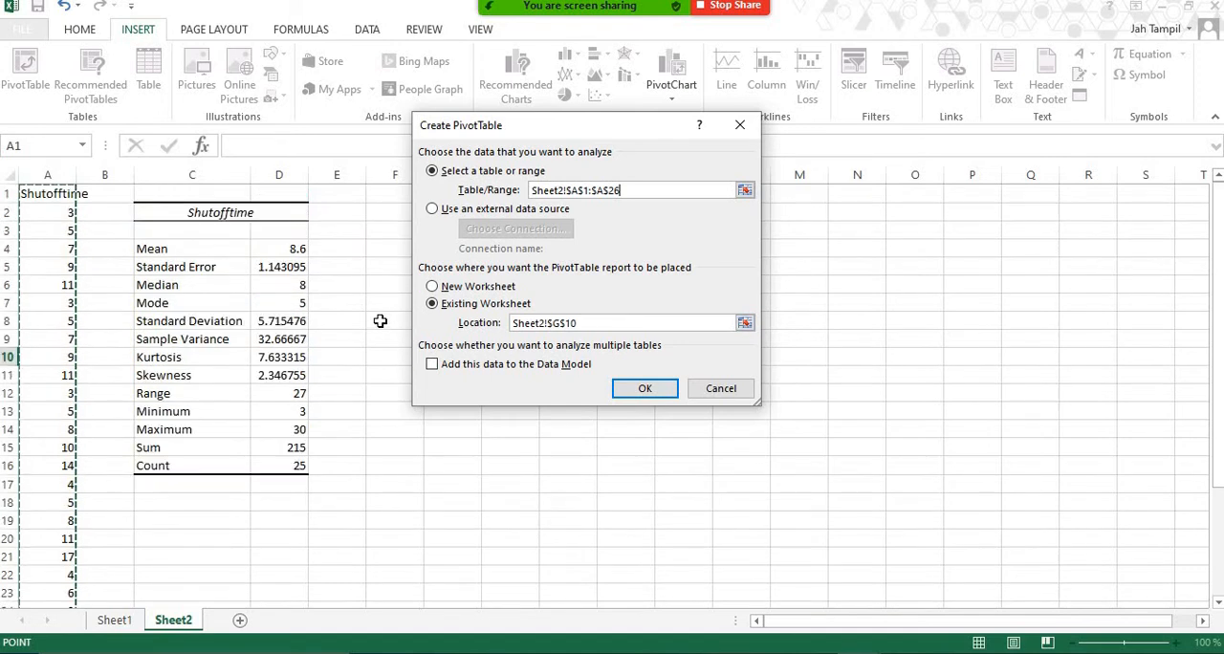
pyautogui.click(745, 324)
pyautogui.click(392, 212)
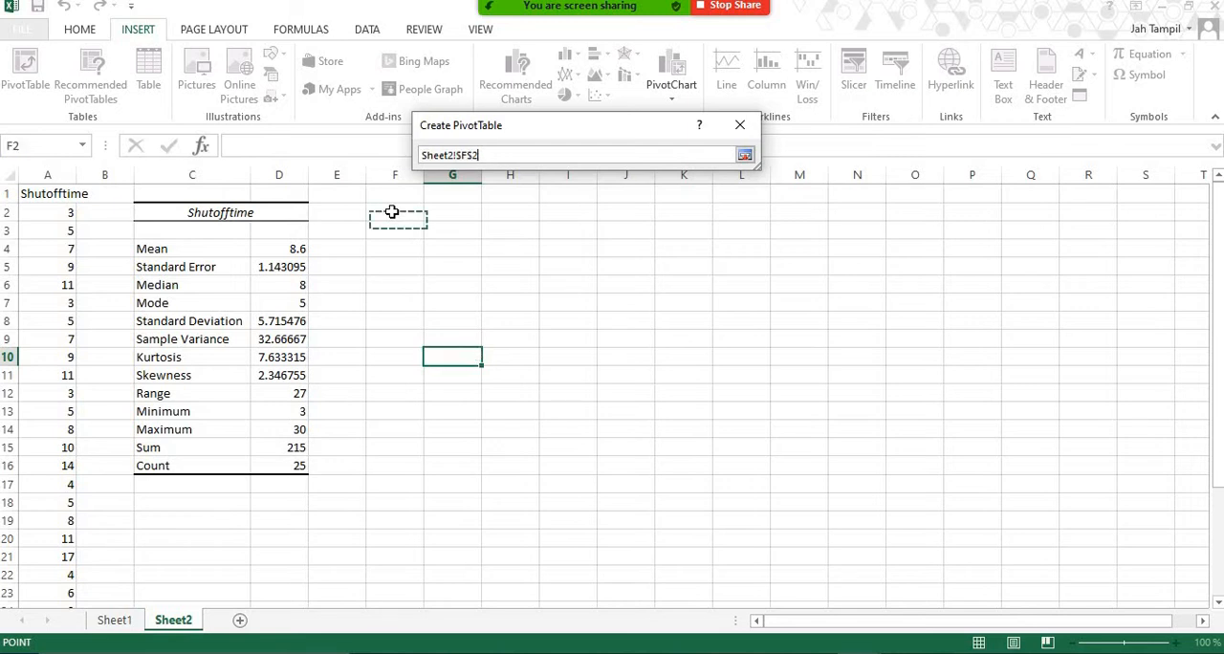
pyautogui.click(745, 155)
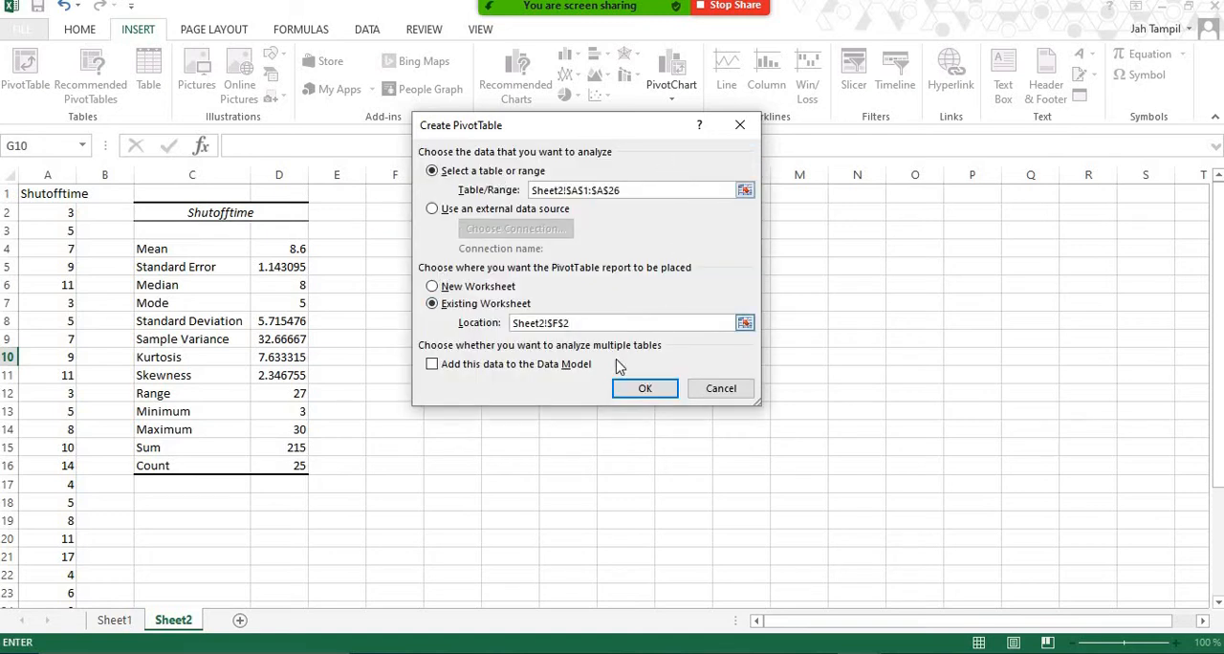
pyautogui.click(643, 388)
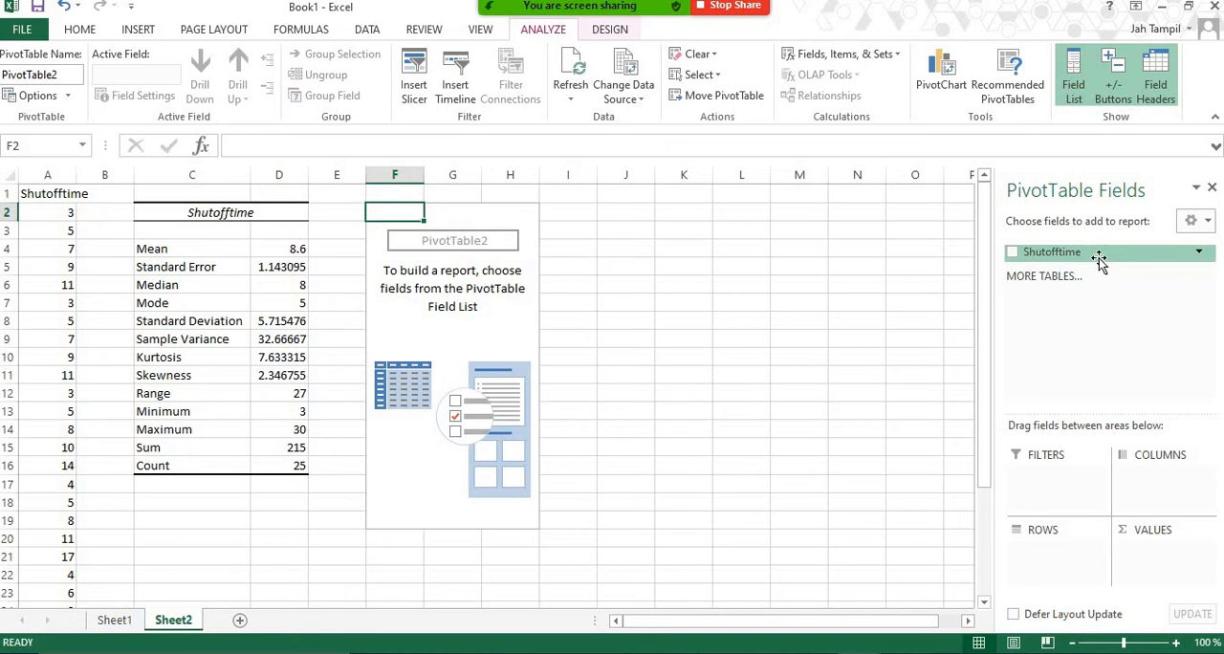
# Add Shutofftime as the PivotTable's row field and group its values starting at 1, ending at 30, by 5.
pyautogui.moveTo(1071, 256); pyautogui.dragTo(1057, 574)
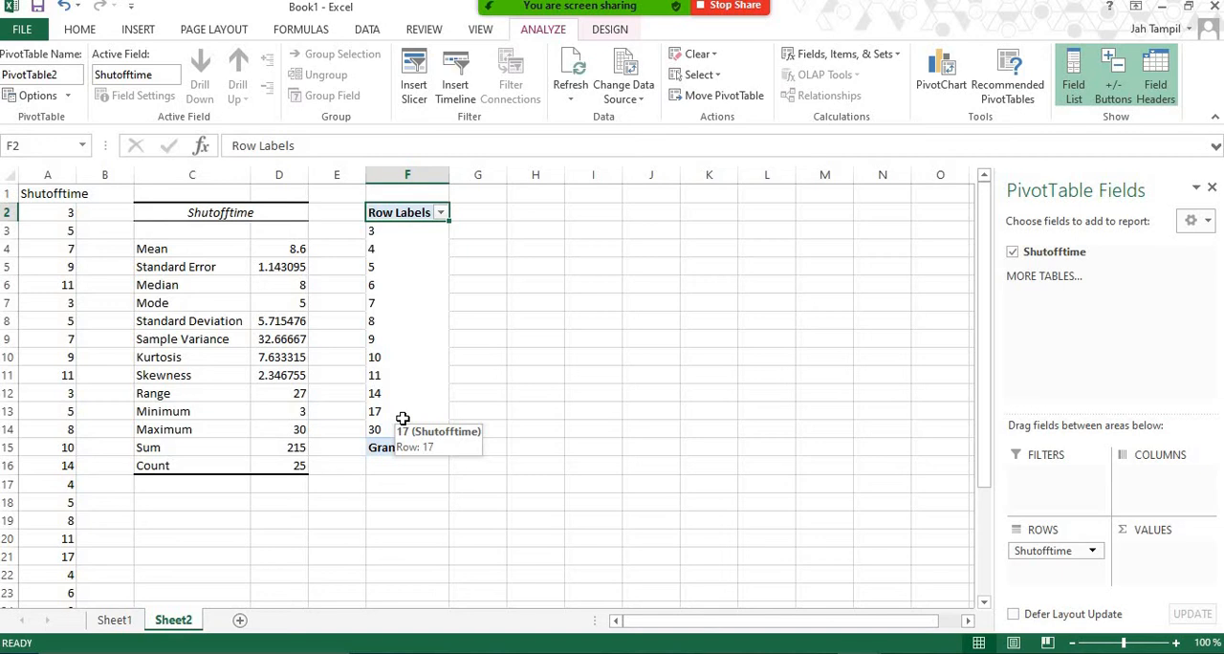
pyautogui.click(373, 270)
pyautogui.rightClick(374, 271)
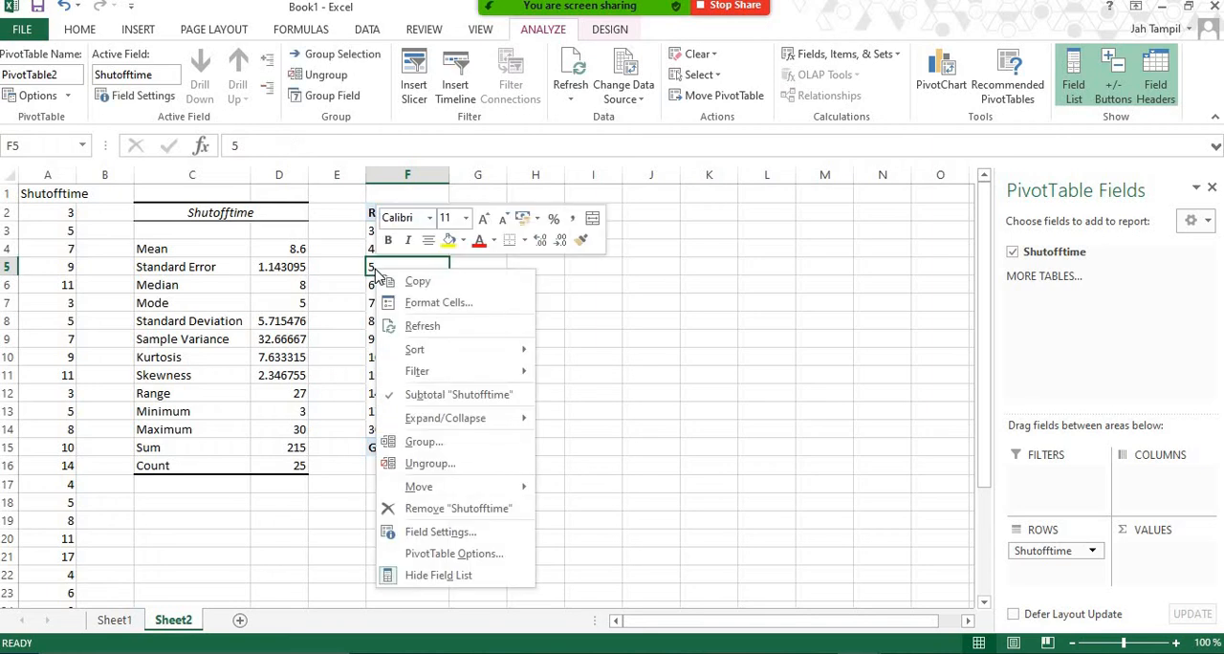
pyautogui.click(423, 443)
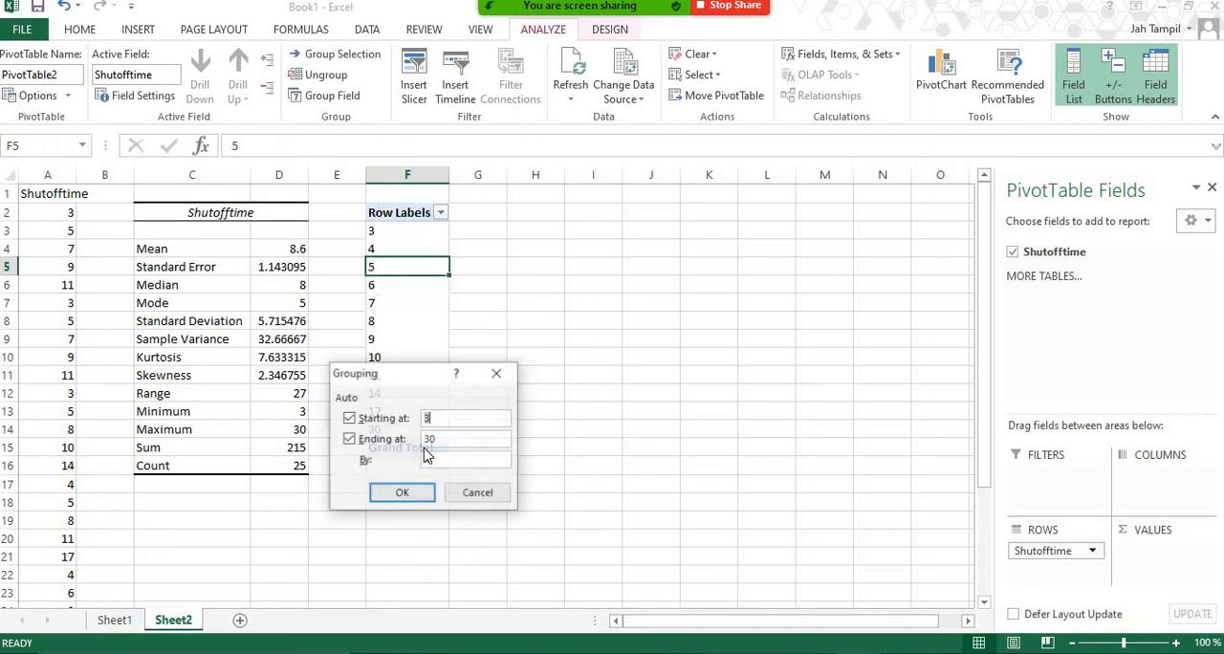
pyautogui.moveTo(413, 390); pyautogui.dragTo(493, 268)
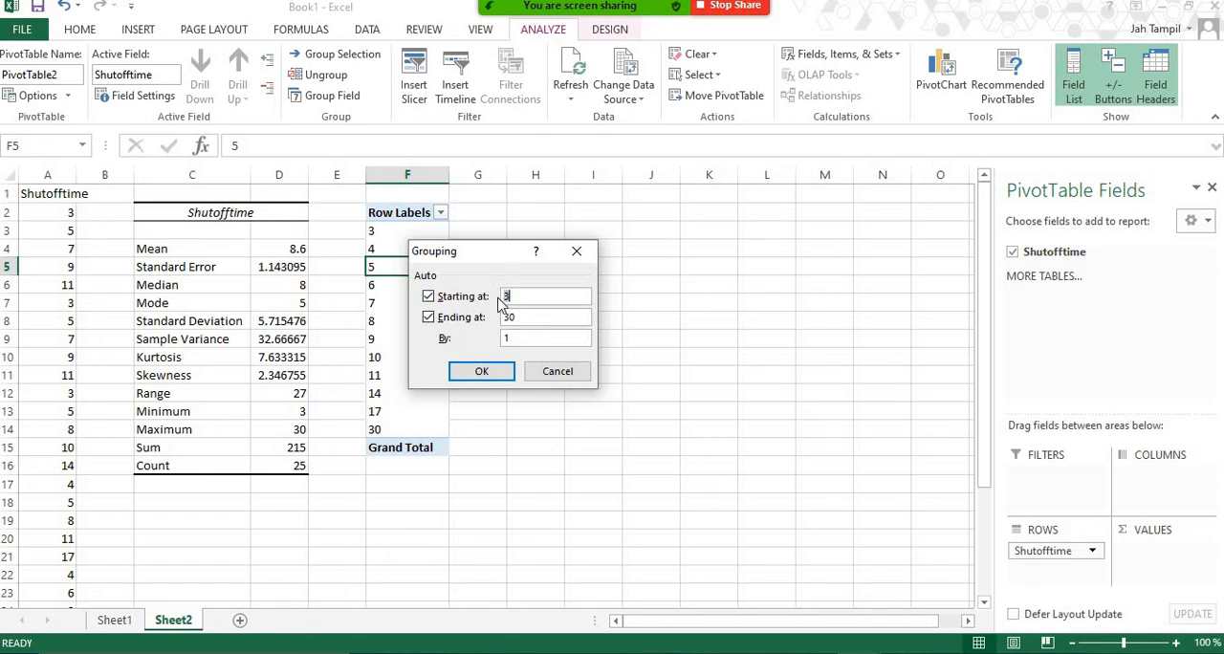
pyautogui.doubleClick(498, 297)
pyautogui.write('1')
pyautogui.write('5')
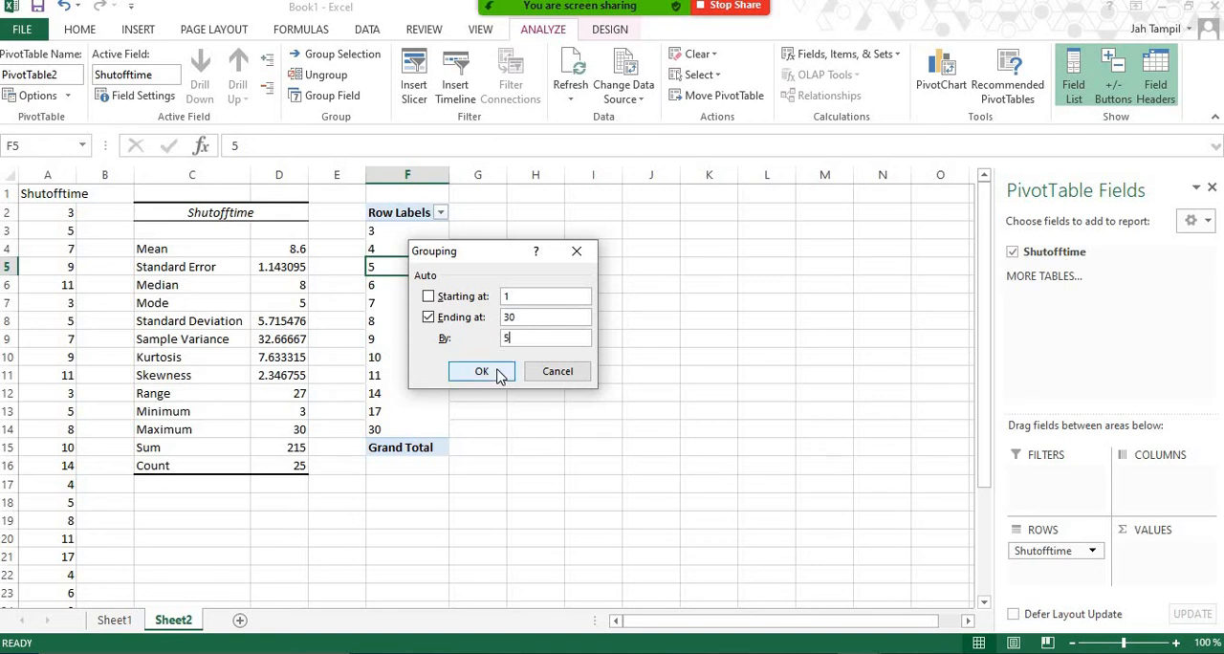
pyautogui.click(482, 371)
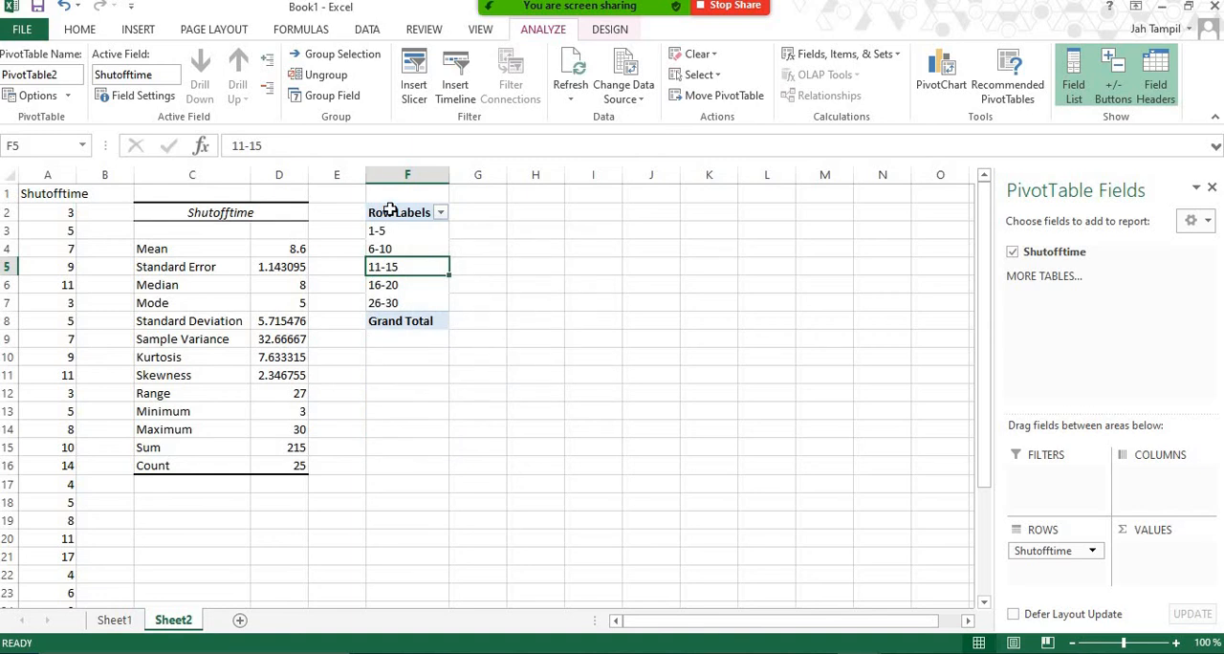
# Rename the PivotTable's Row Labels header in F2 to "Classes" and go through the class intervals below it.
pyautogui.click(390, 210)
pyautogui.write('Classes')
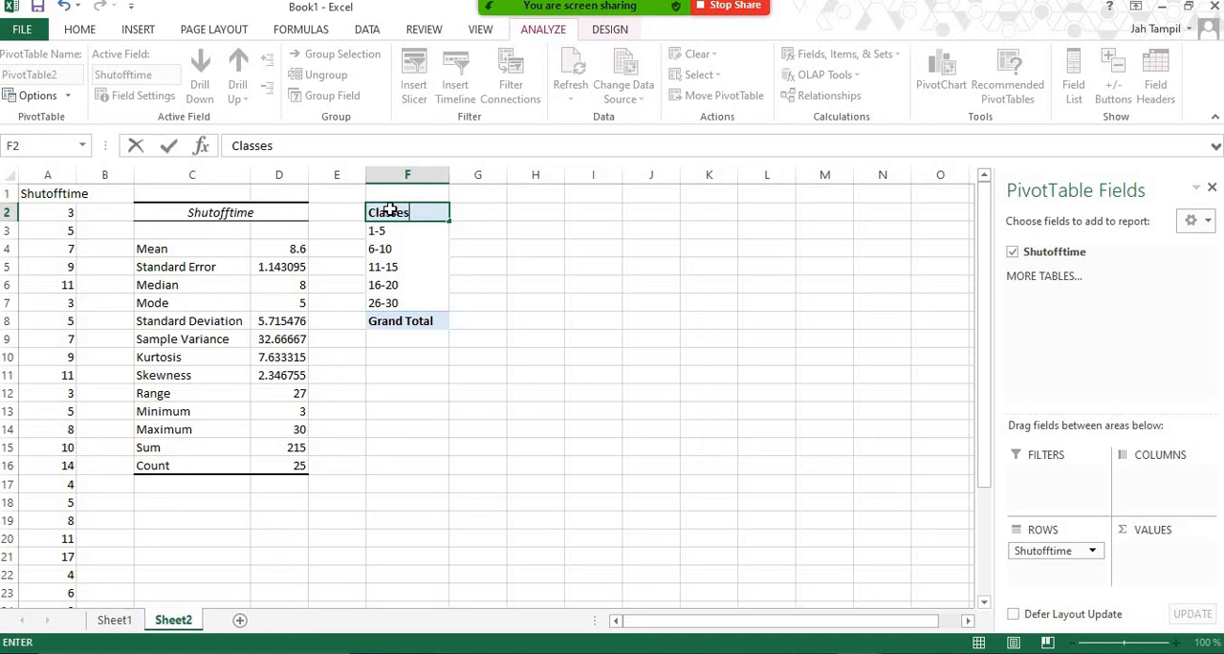
pyautogui.press('Return')
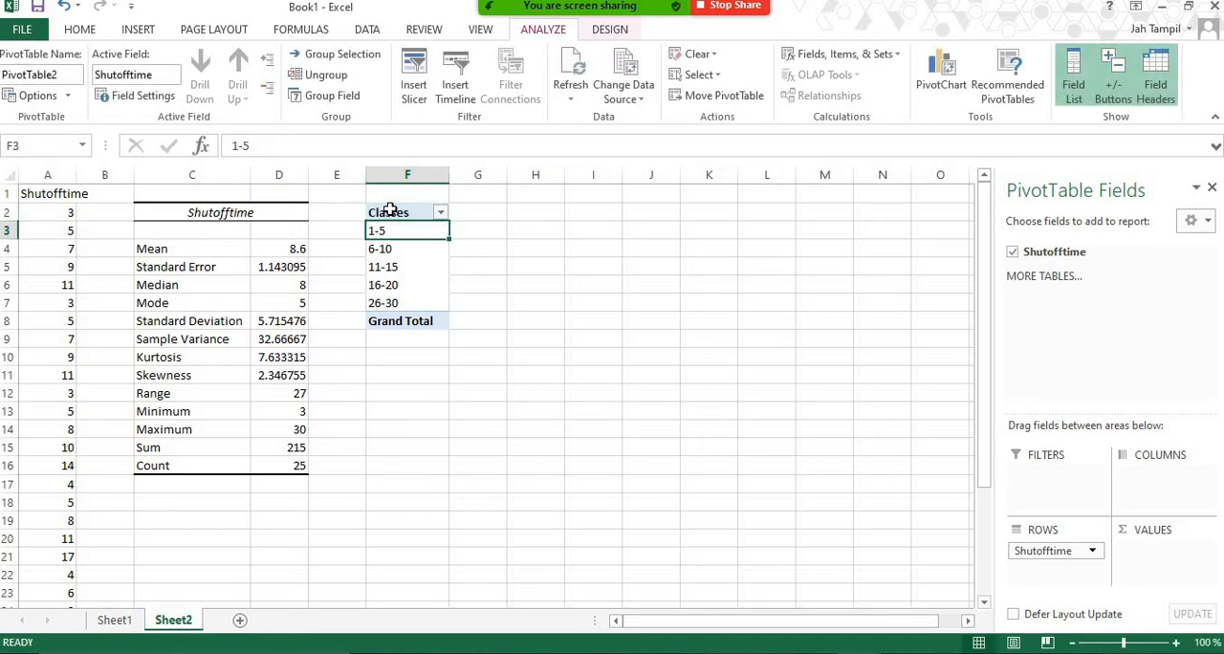
pyautogui.press('Down')
pyautogui.press('Down')
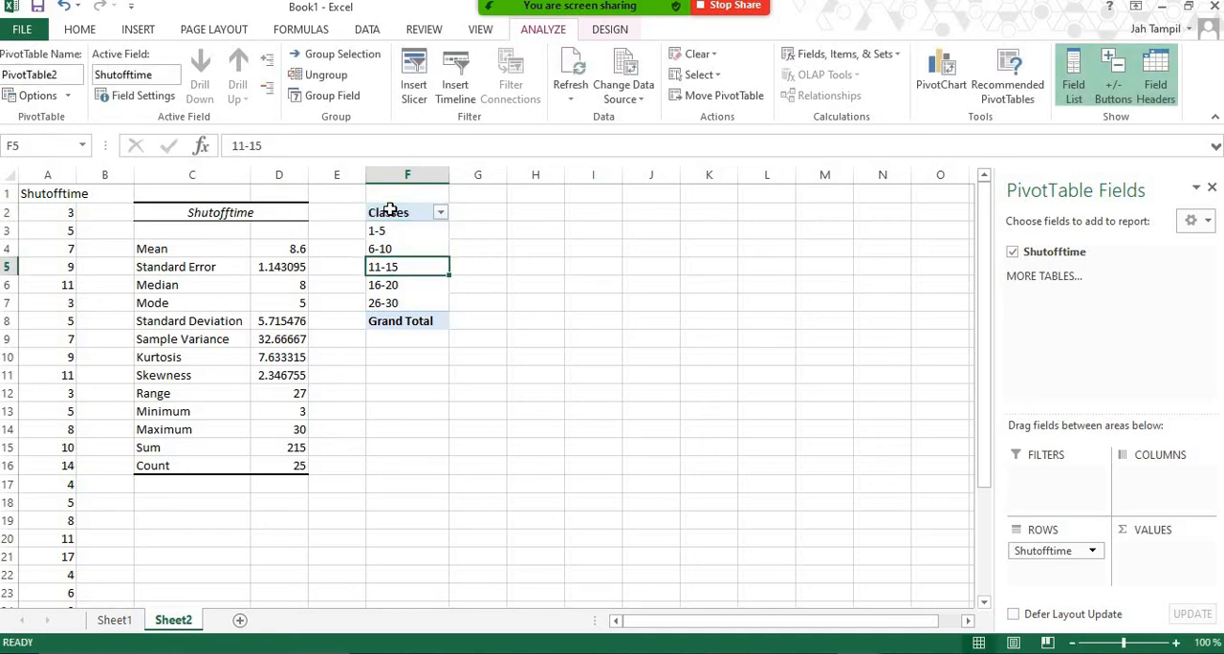
pyautogui.press('Down')
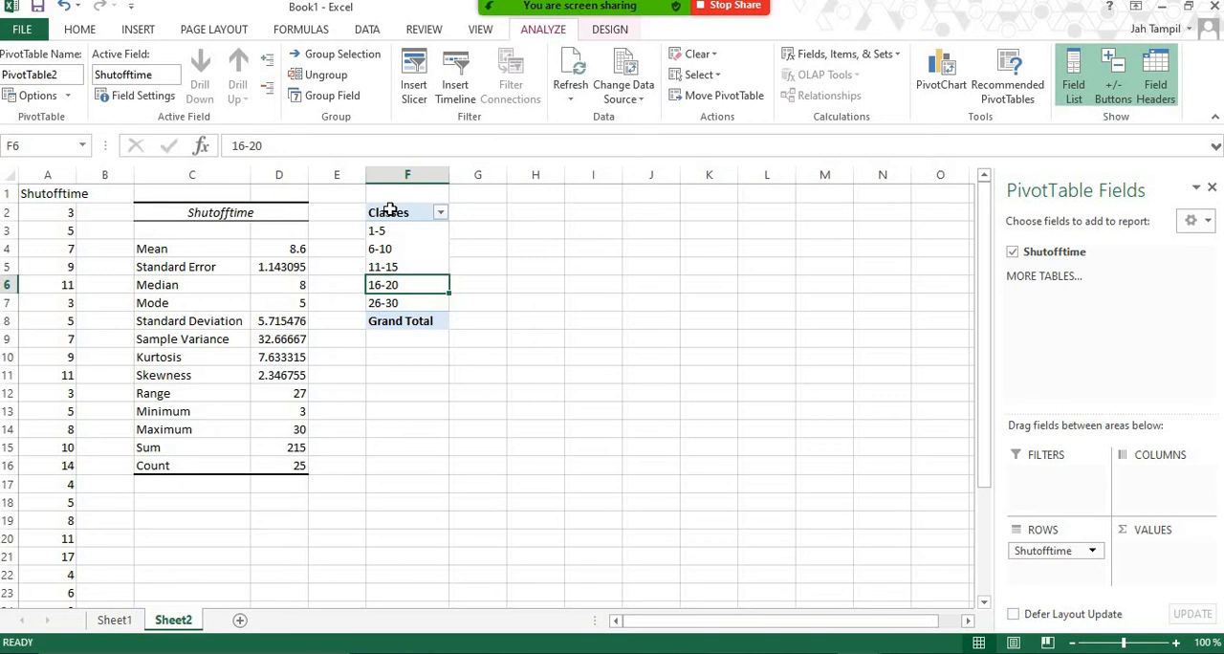
pyautogui.press('Down')
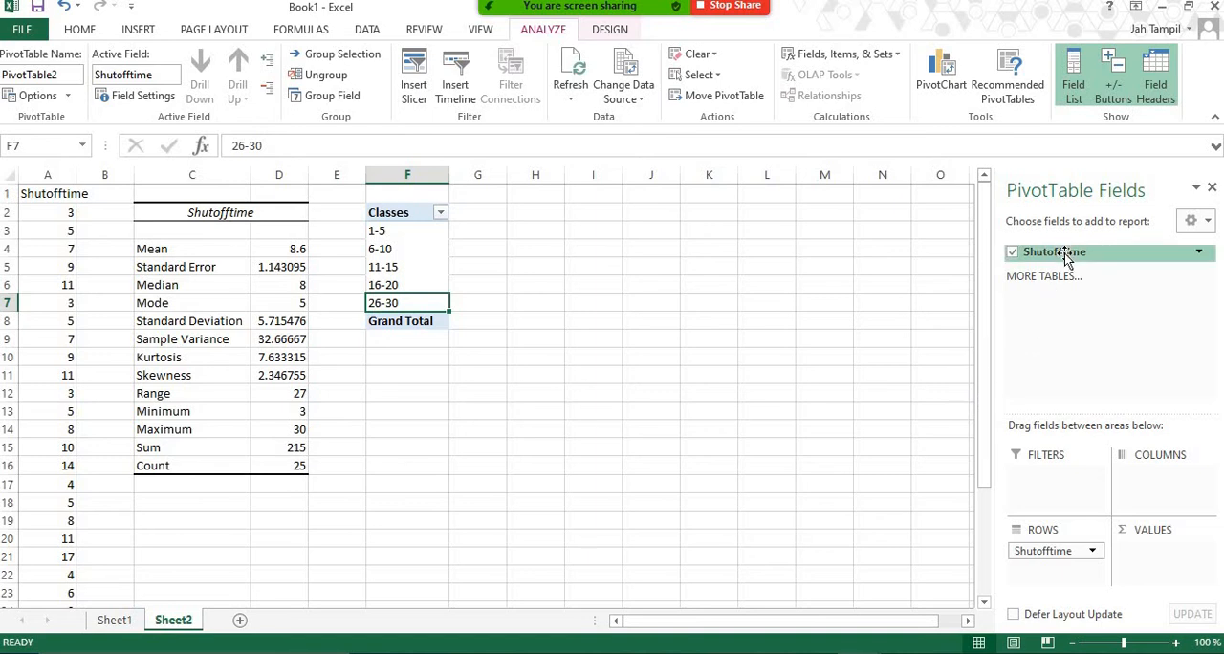
# Add Shutofftime to the PivotTable's values, summarized by Count.
pyautogui.moveTo(1065, 252); pyautogui.dragTo(1169, 565)
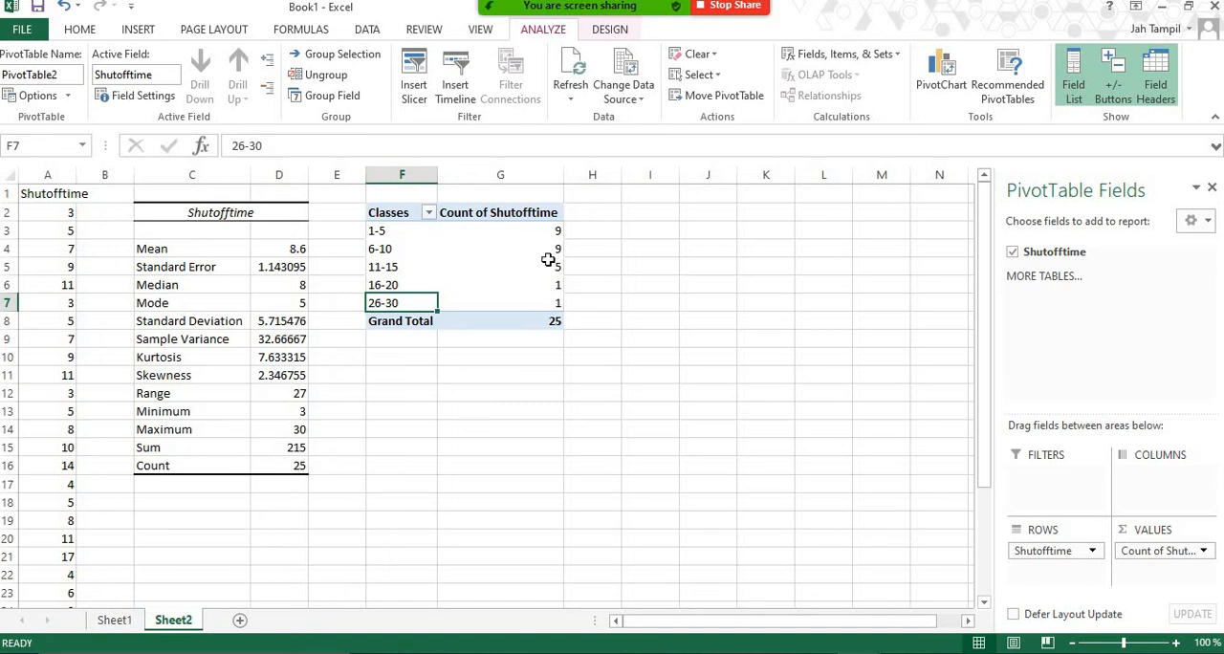
pyautogui.click(1204, 551)
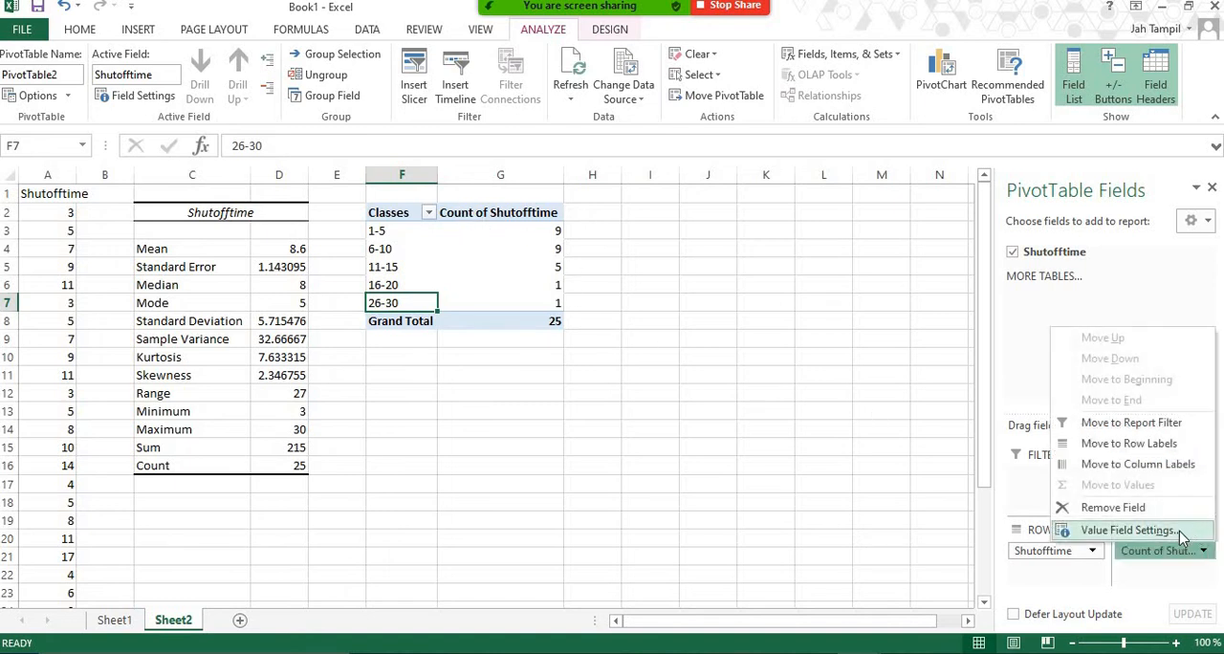
pyautogui.click(1128, 530)
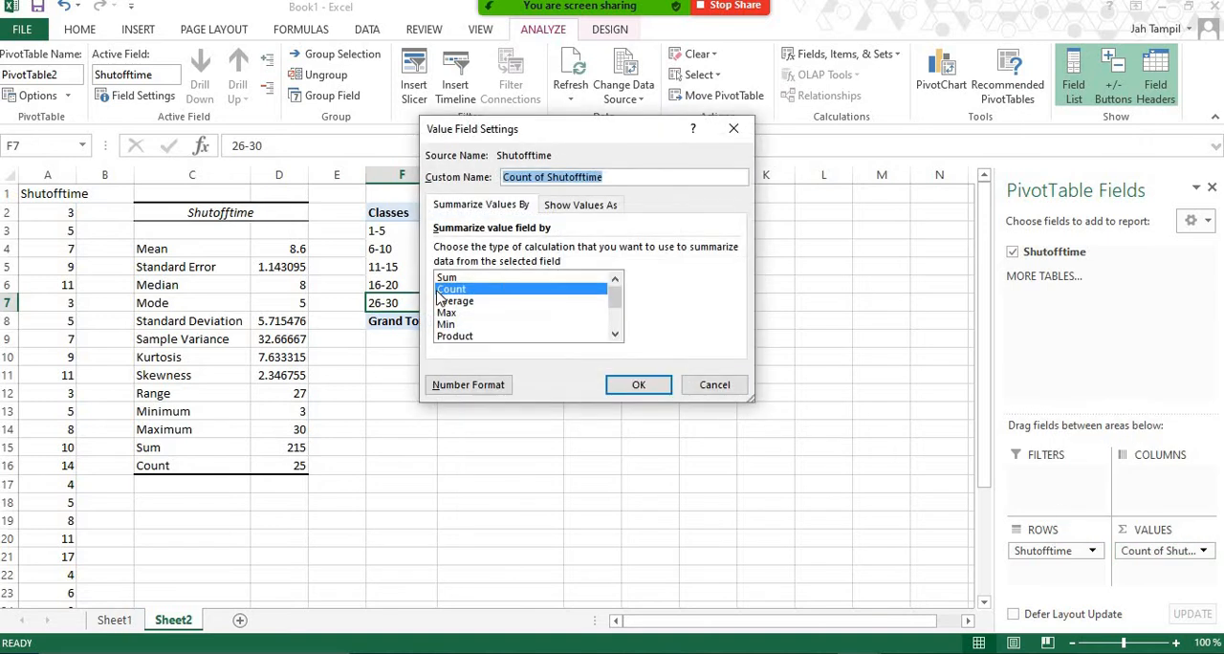
pyautogui.click(647, 385)
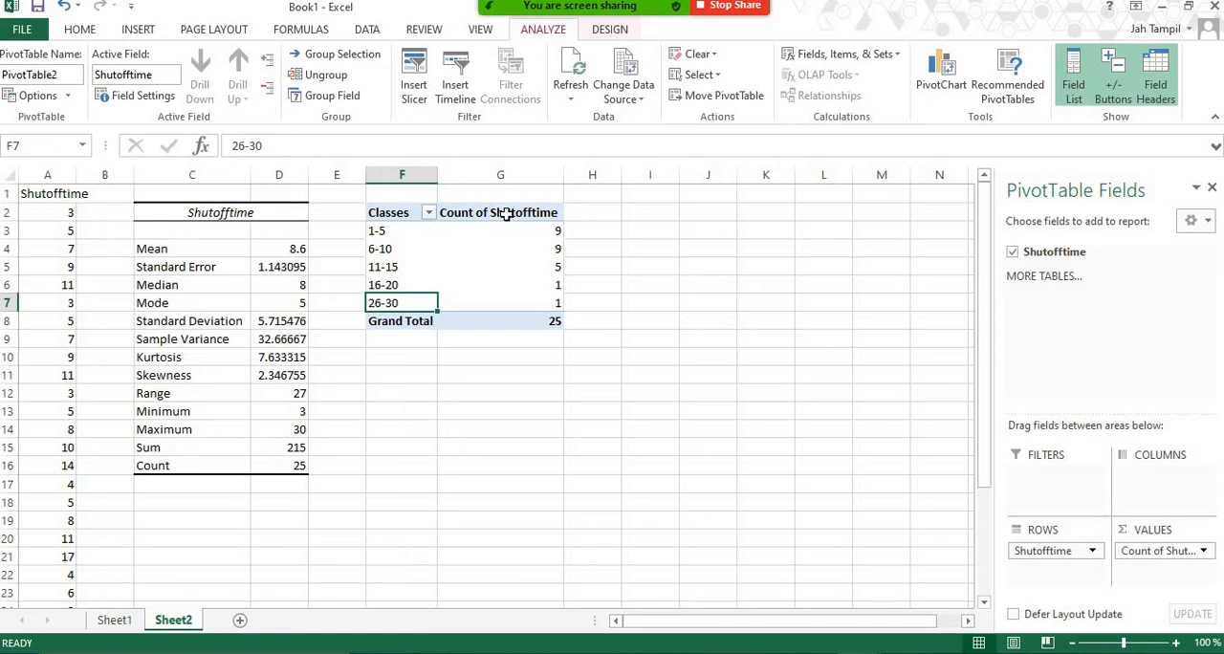
# Rename the Count of Shutofftime header in G2 to "Frequency" and fit column G's width to its content.
pyautogui.click(506, 214)
pyautogui.write('Fre')
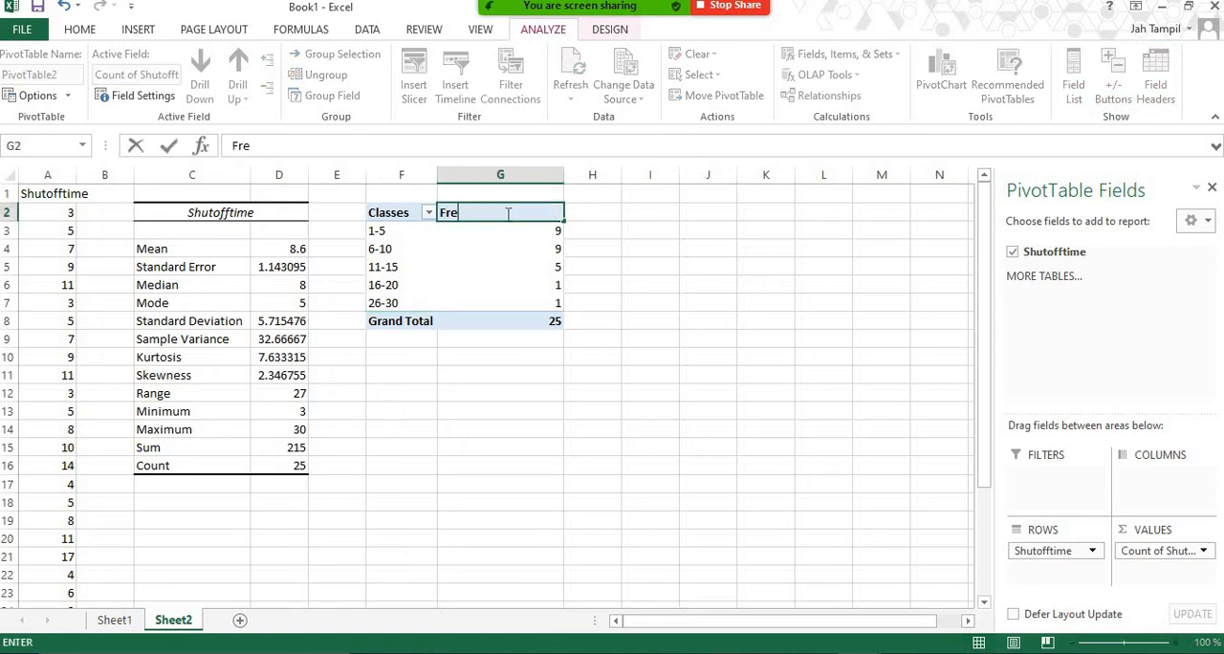
pyautogui.write('quency')
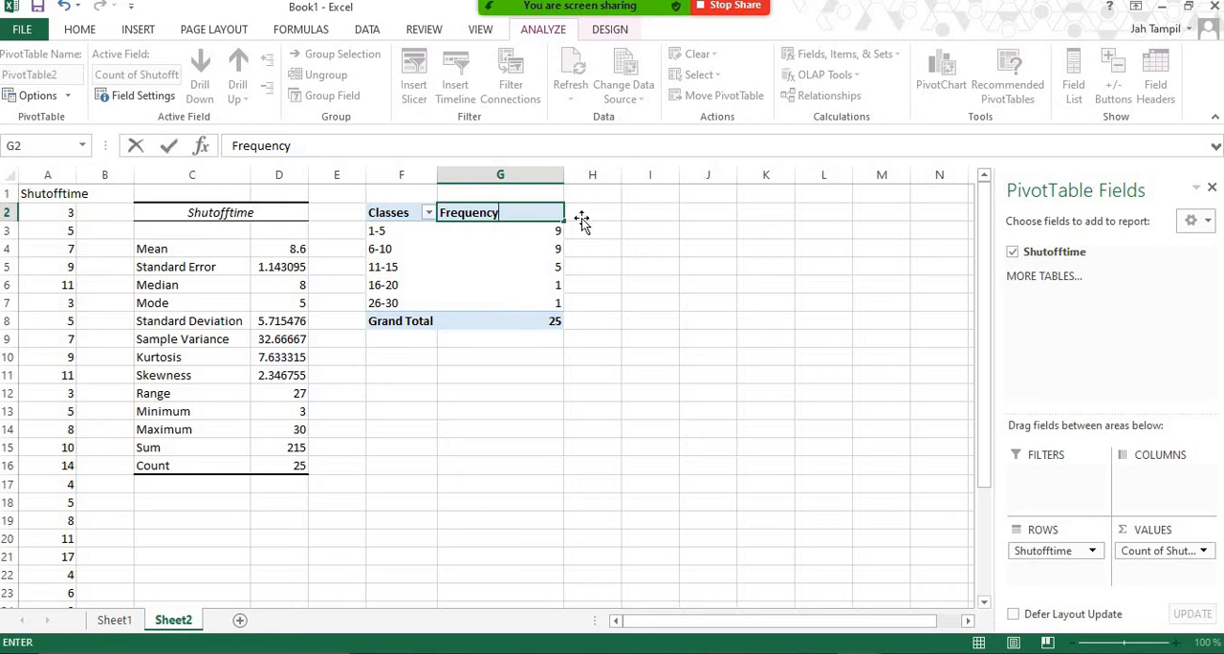
pyautogui.click(582, 219)
pyautogui.doubleClick(564, 175)
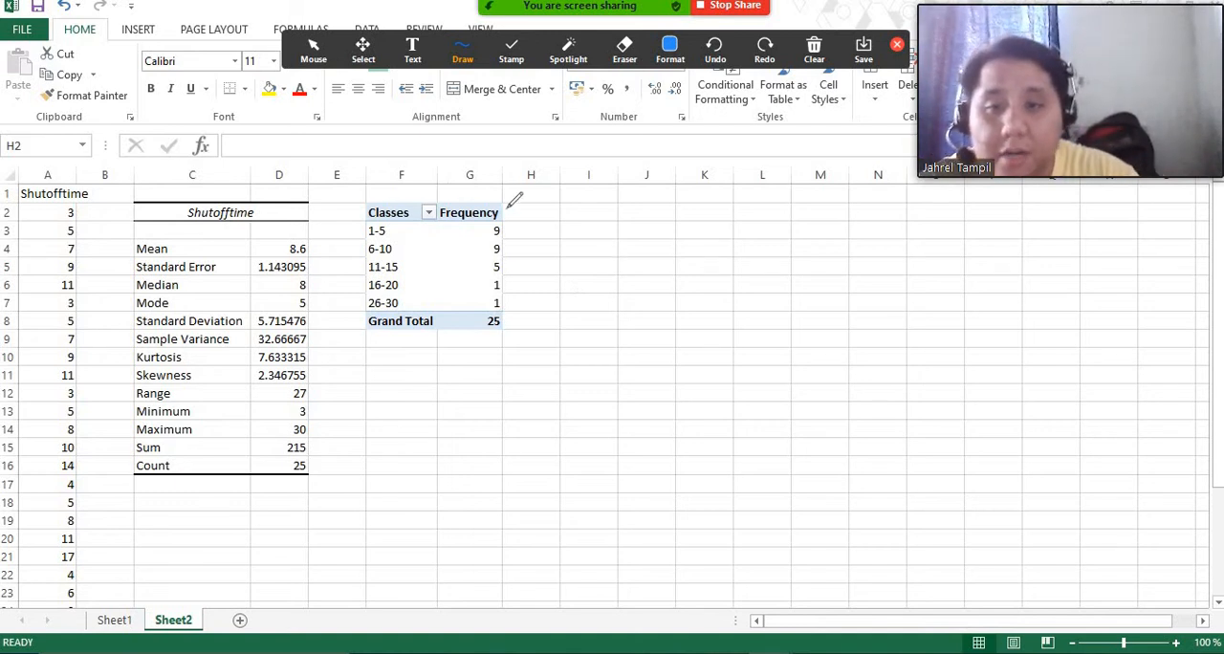
pyautogui.moveTo(509, 222); pyautogui.dragTo(509, 277)
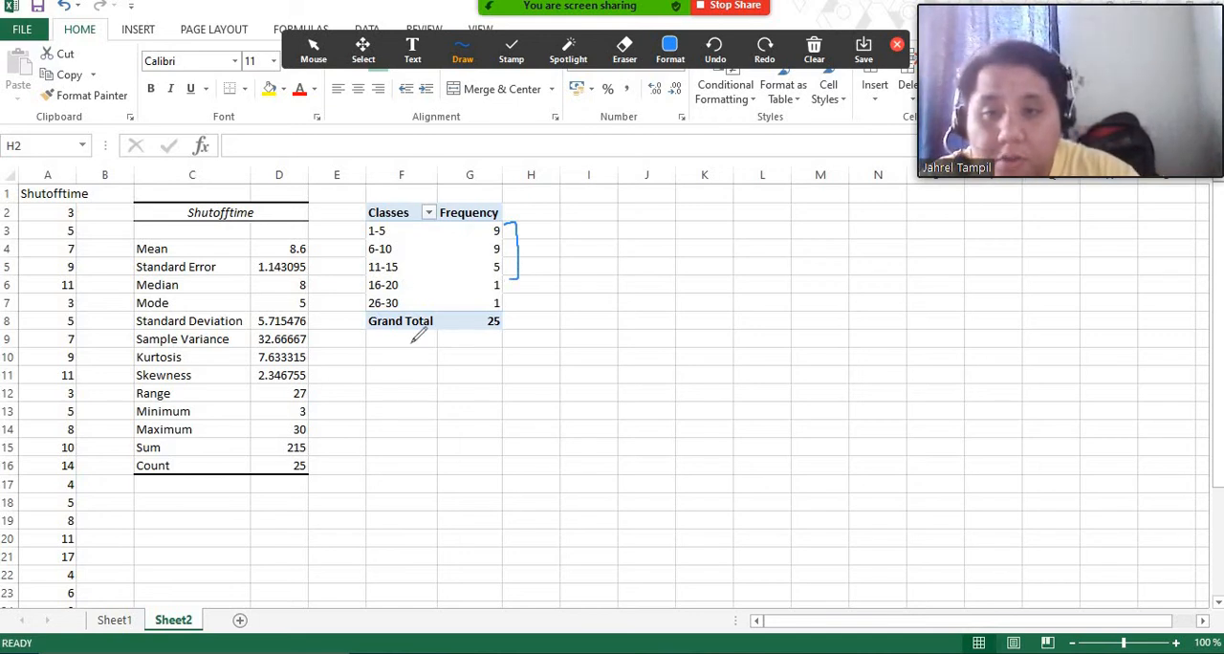
pyautogui.moveTo(380, 357)
pyautogui.mouseDown()
pyautogui.moveTo(377, 386)
pyautogui.moveTo(386, 375)
pyautogui.mouseUp()
pyautogui.moveTo(433, 372)
pyautogui.mouseDown()
pyautogui.moveTo(461, 334)
pyautogui.moveTo(471, 375)
pyautogui.moveTo(457, 377)
pyautogui.mouseUp()
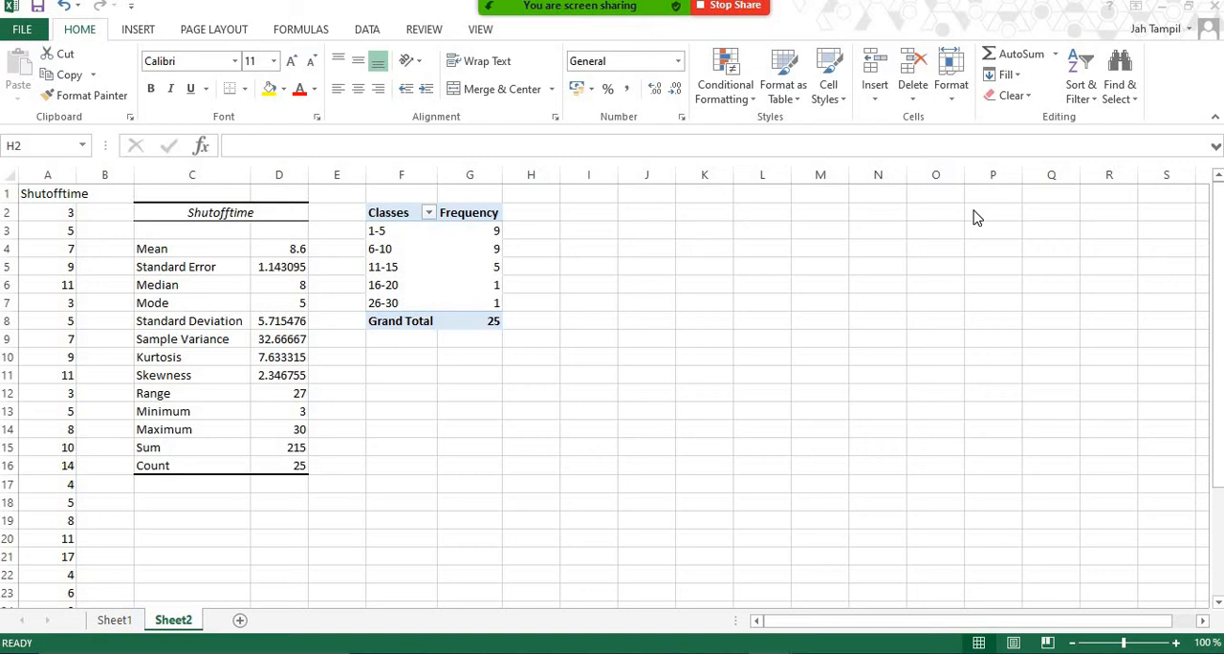
# Enter the column headers "RelativeFrequency" in H2 and "PercentFrequency" in I2 beside the PivotTable.
pyautogui.click(536, 210)
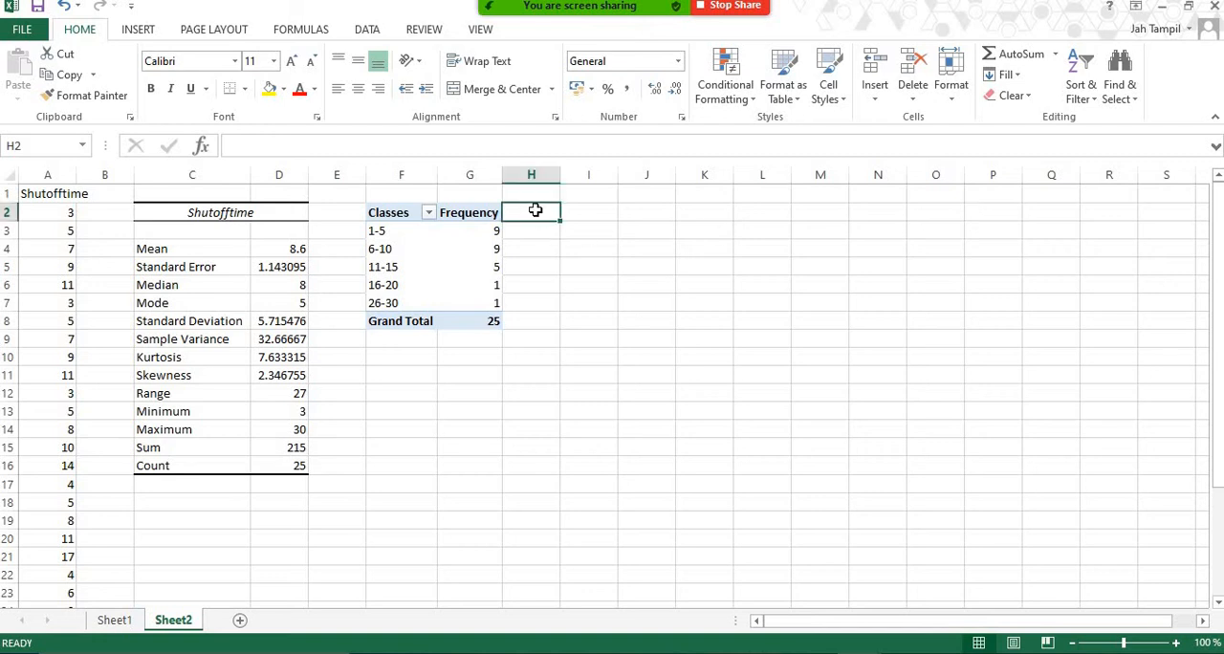
pyautogui.write('RelativeF')
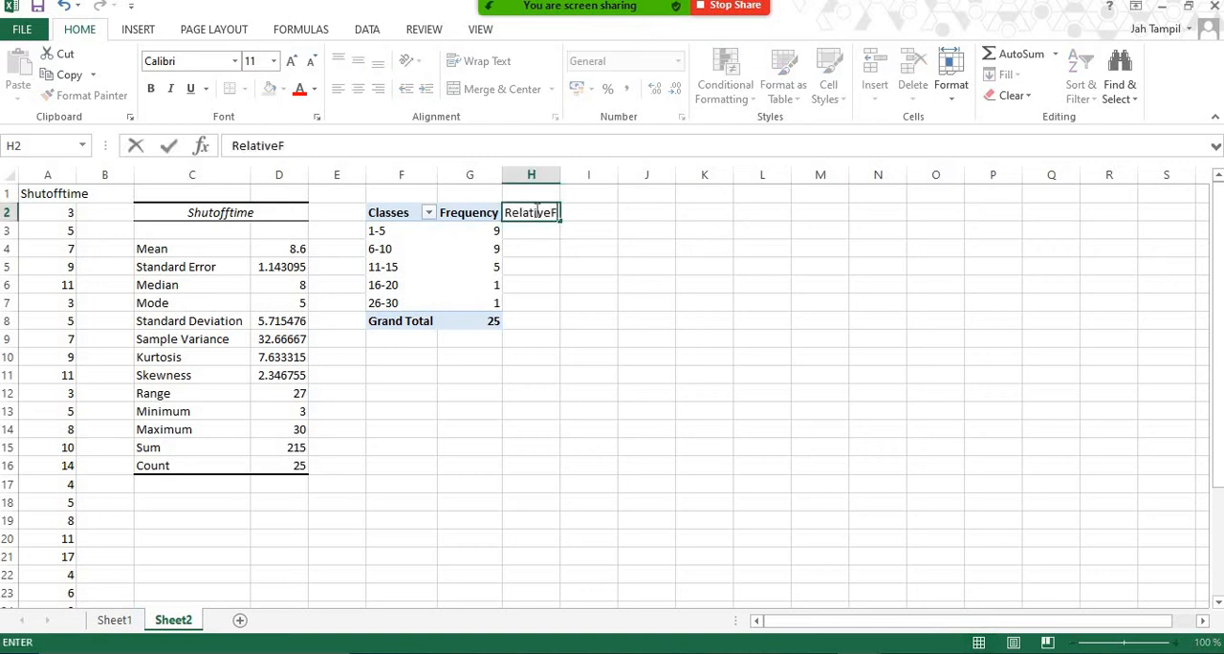
pyautogui.write('requency')
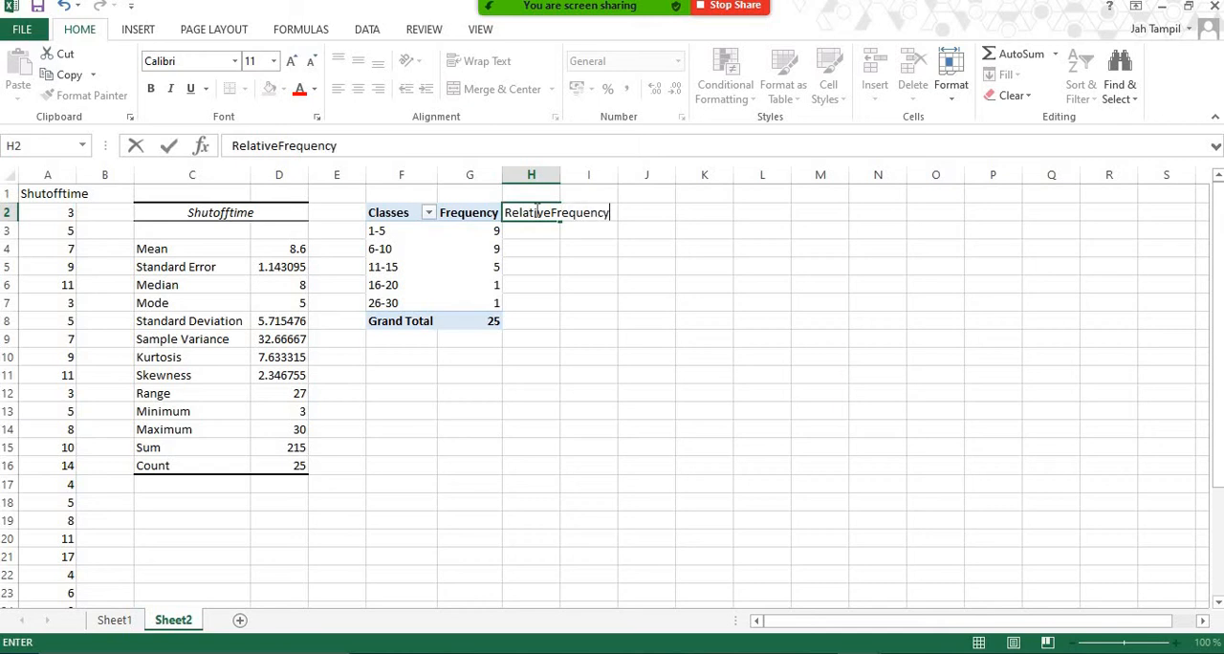
pyautogui.press('Tab')
pyautogui.write('F')
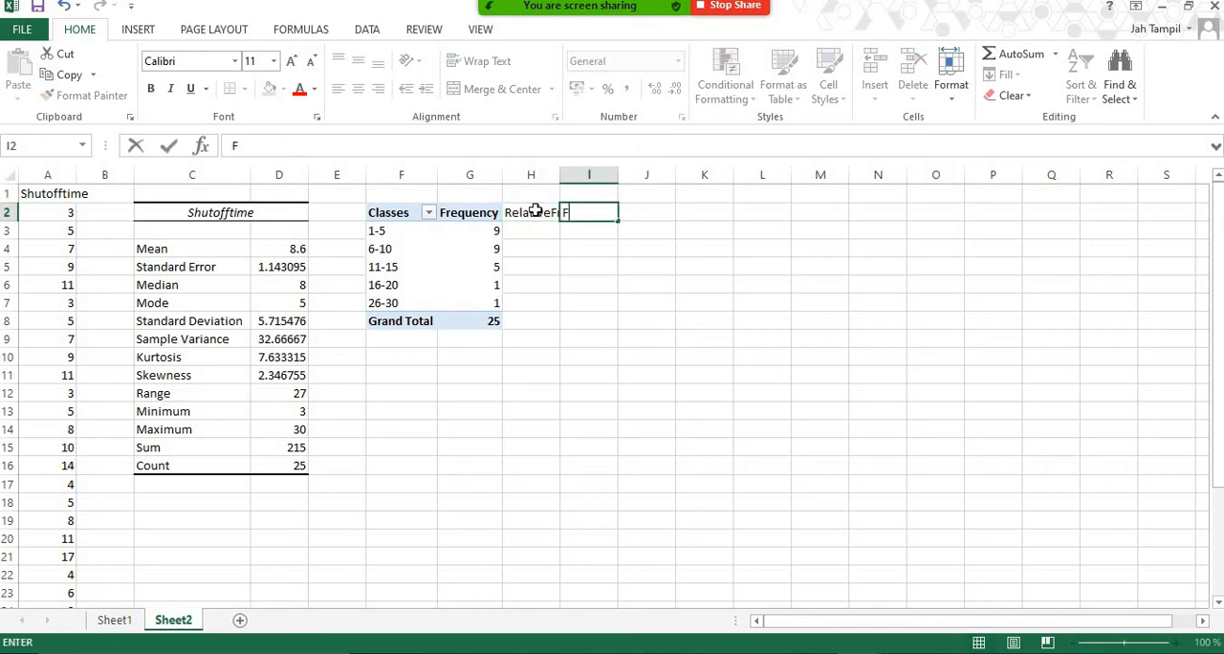
pyautogui.press('BackSpace')
pyautogui.write('PercentFreuq')
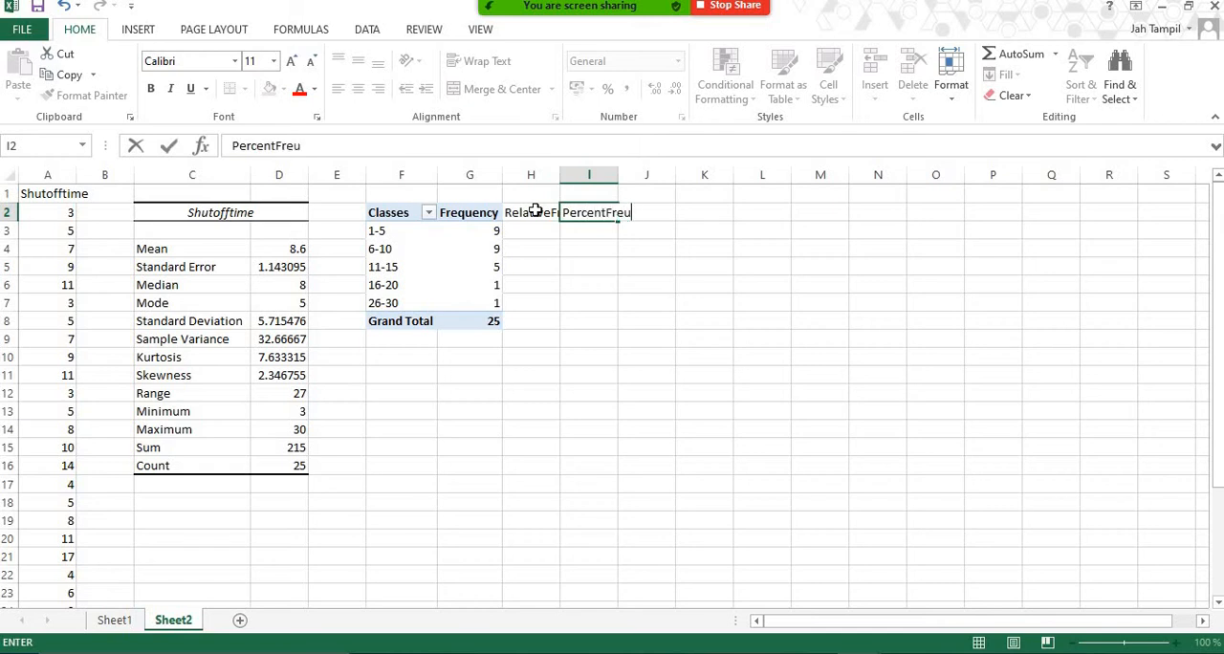
pyautogui.press('BackSpace')
pyautogui.press('BackSpace')
pyautogui.write('quency')
pyautogui.press('Return')
# Begin a formula in H3, the first cell under the RelativeFrequency header.
pyautogui.press('Left')
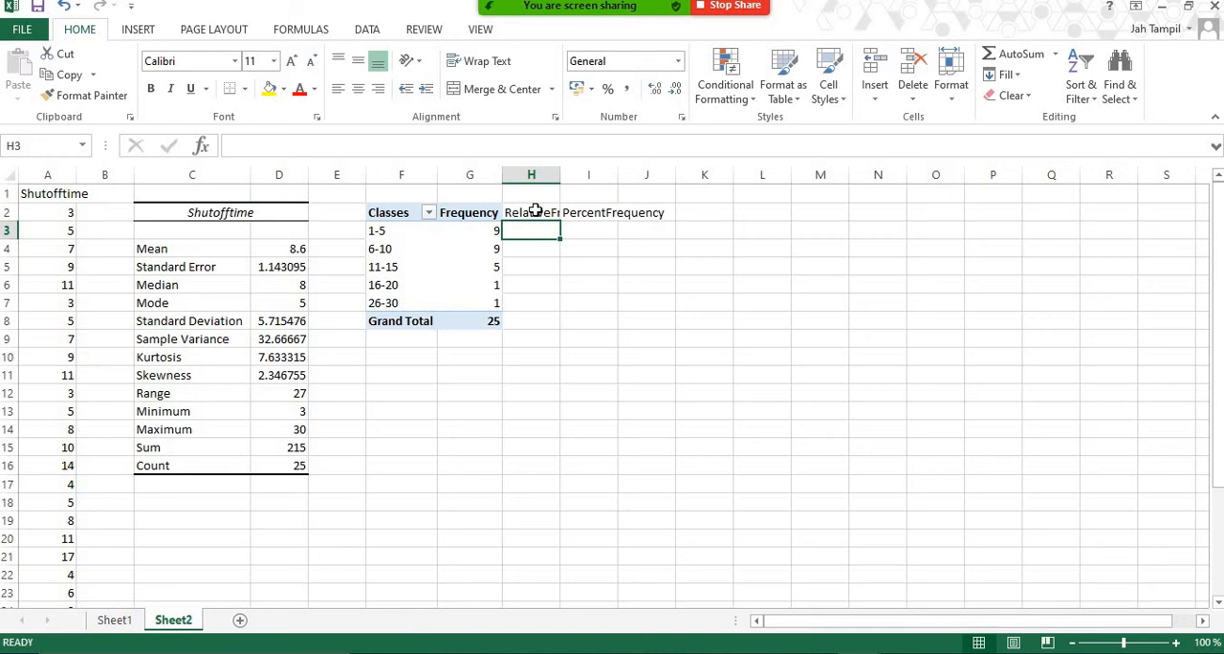
pyautogui.write('=')
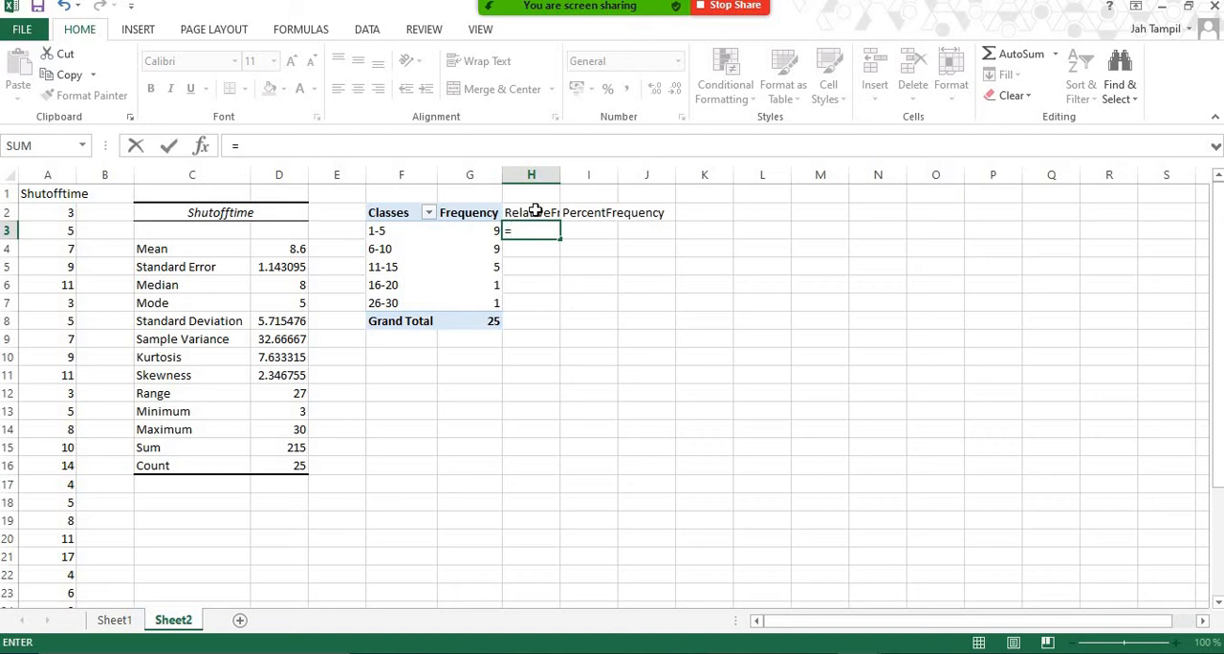
pyautogui.click(473, 235)
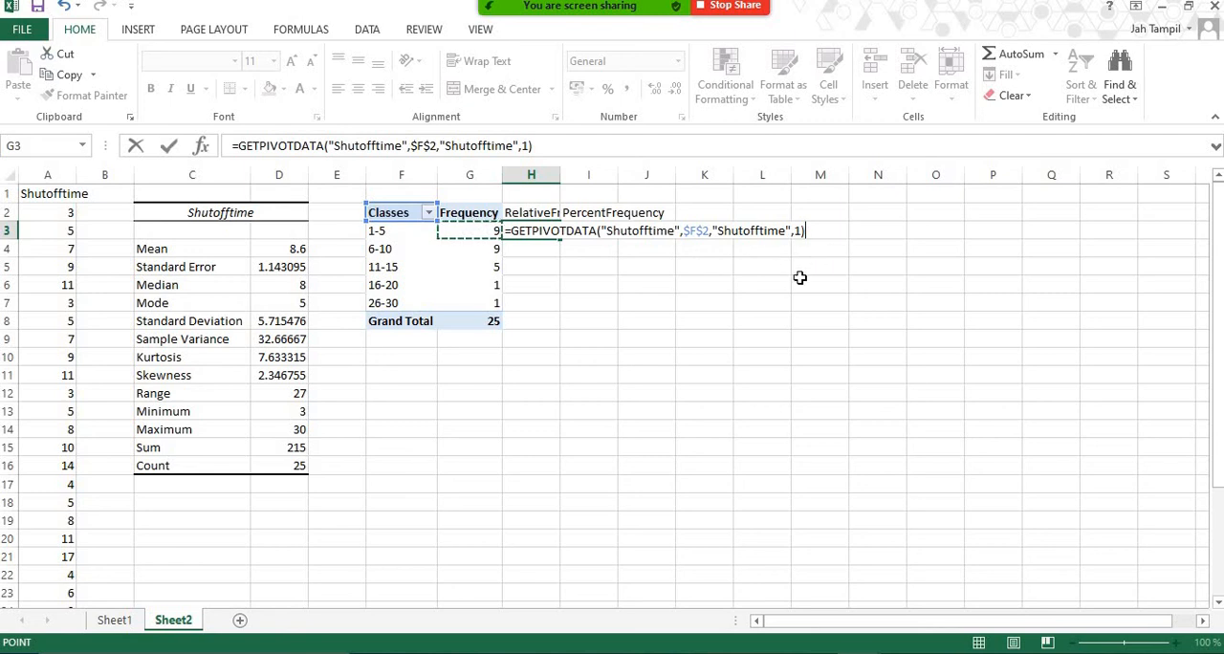
pyautogui.press('BackSpace')
pyautogui.press('BackSpace')
pyautogui.press('BackSpace')
pyautogui.press('BackSpace')
pyautogui.press('BackSpace')
pyautogui.press('BackSpace')
pyautogui.press('BackSpace')
pyautogui.press('BackSpace')
pyautogui.press('BackSpace')
pyautogui.press('BackSpace')
pyautogui.press('BackSpace')
pyautogui.press('BackSpace')
pyautogui.press('BackSpace')
pyautogui.press('BackSpace')
pyautogui.press('BackSpace')
pyautogui.press('BackSpace')
pyautogui.press('BackSpace')
pyautogui.press('BackSpace')
pyautogui.press('BackSpace')
pyautogui.press('BackSpace')
pyautogui.press('BackSpace')
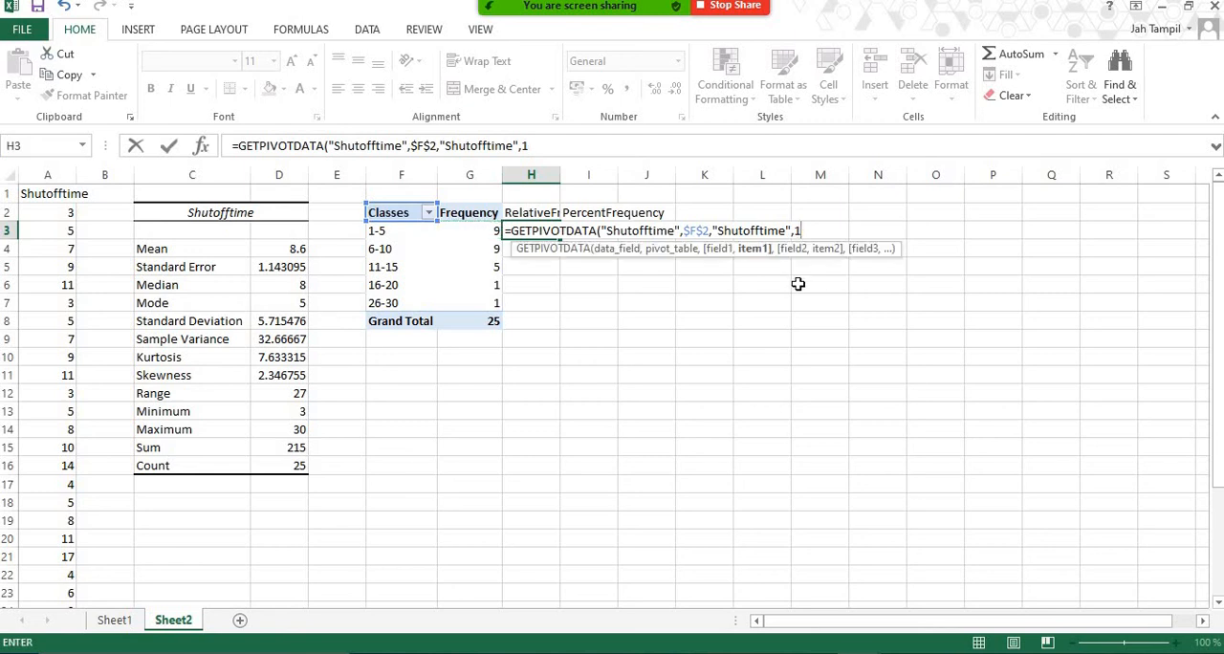
pyautogui.press('BackSpace')
pyautogui.press('BackSpace')
pyautogui.press('BackSpace')
pyautogui.press('BackSpace')
pyautogui.press('BackSpace')
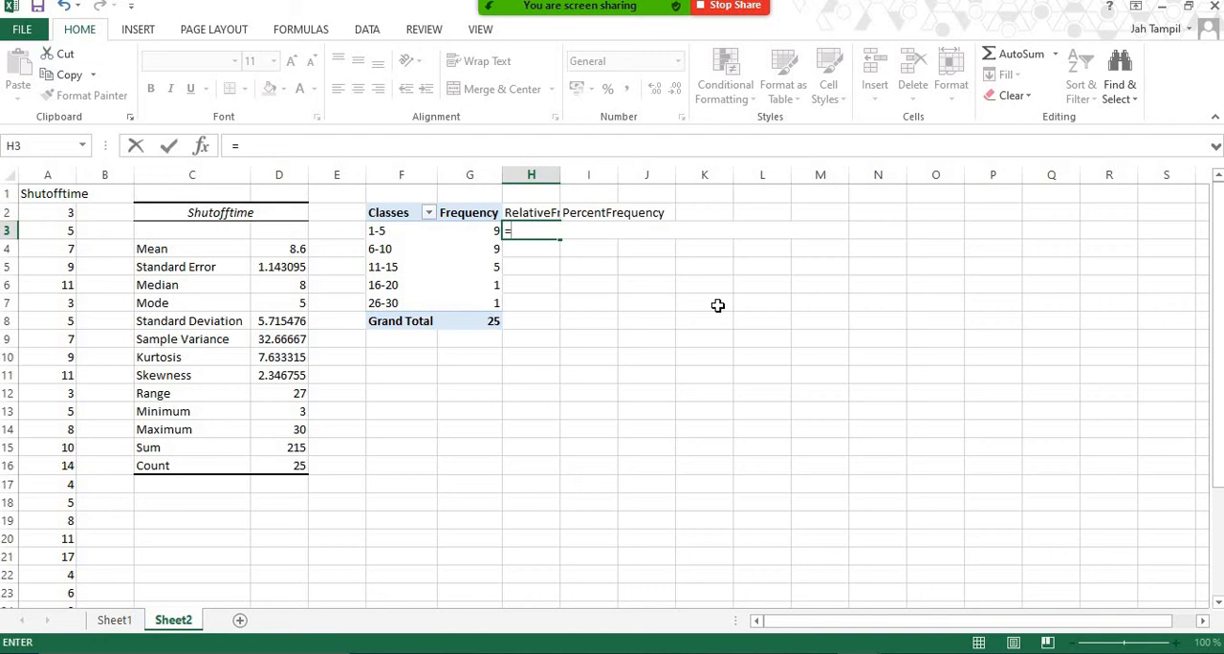
# Complete the relative frequency formula in H3 as =G3/$G$8, with an absolute reference to the grand total.
pyautogui.write('g3')
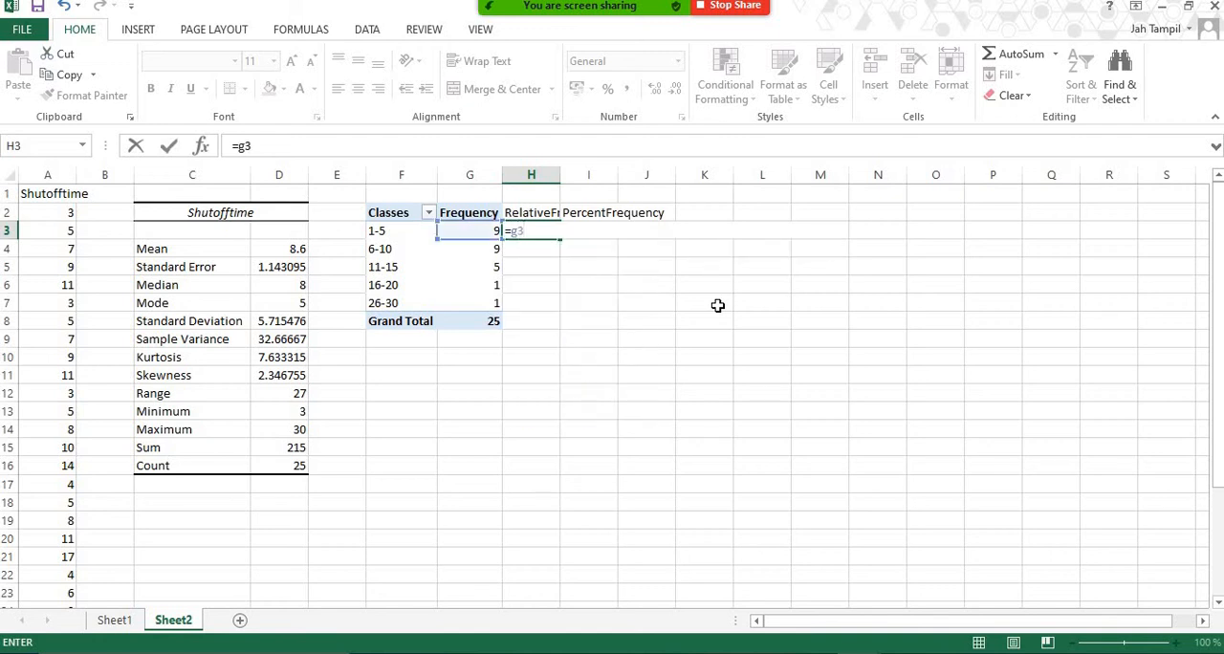
pyautogui.write('/')
pyautogui.write('25')
pyautogui.press('BackSpace')
pyautogui.press('BackSpace')
pyautogui.write('g8')
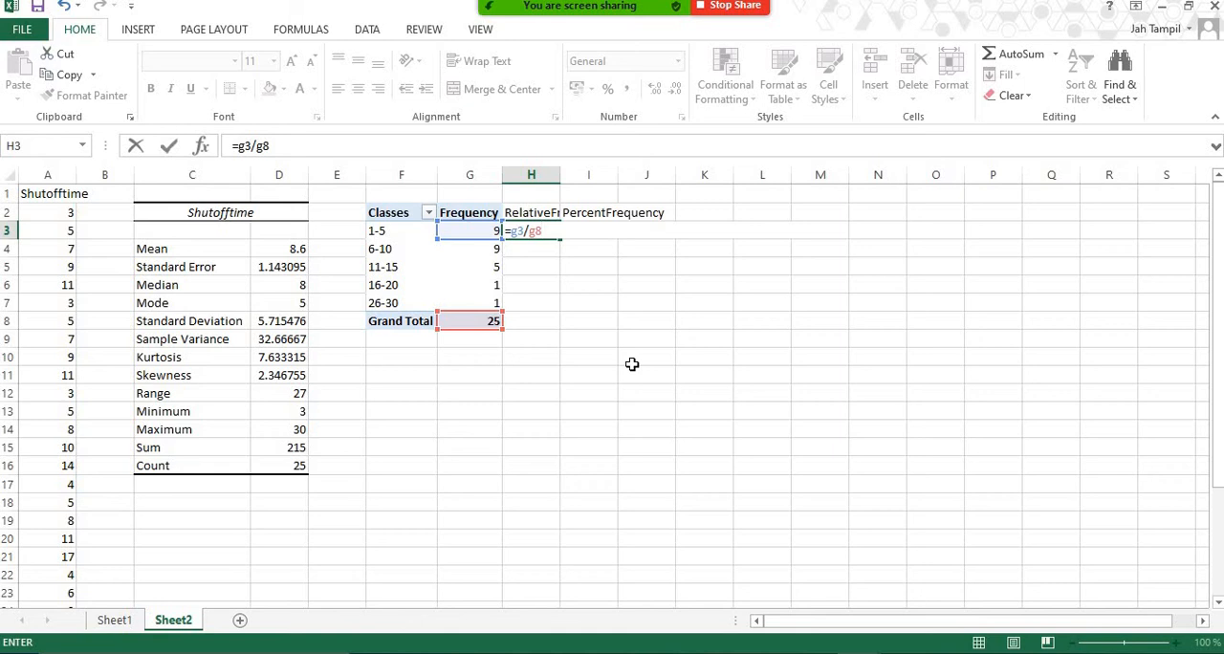
pyautogui.press('F4')
pyautogui.press('Return')
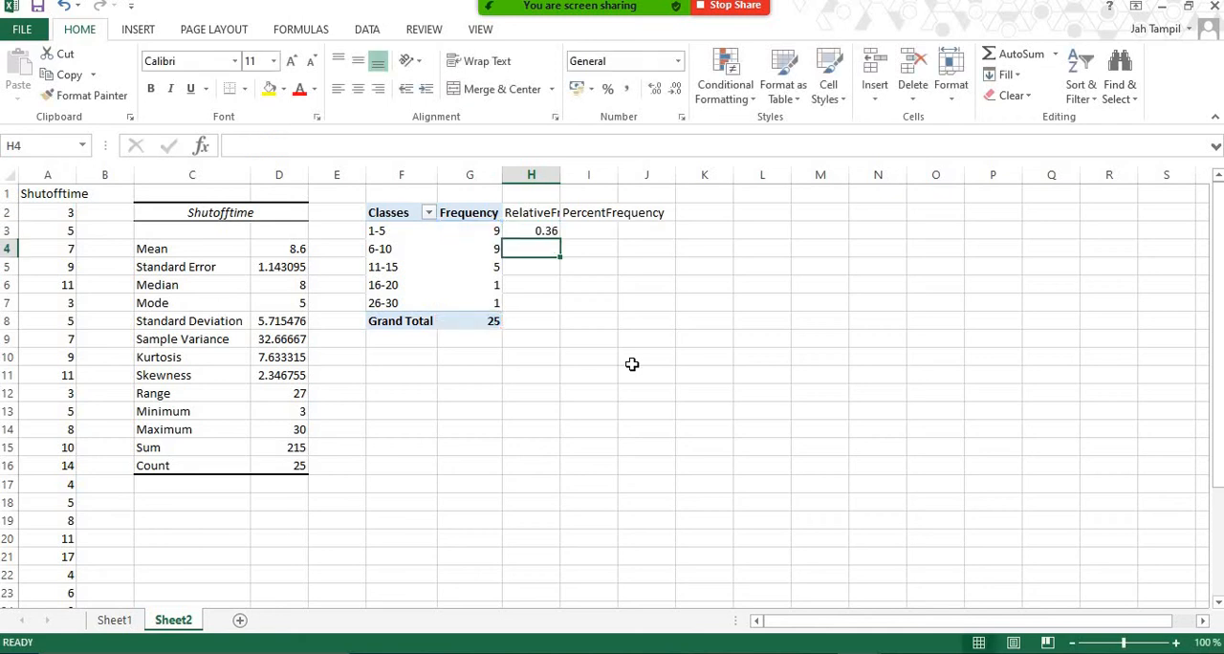
# Enter the formula =G3/G8 in I3, leaving the grand total reference relative.
pyautogui.press('Right')
pyautogui.press('Up')
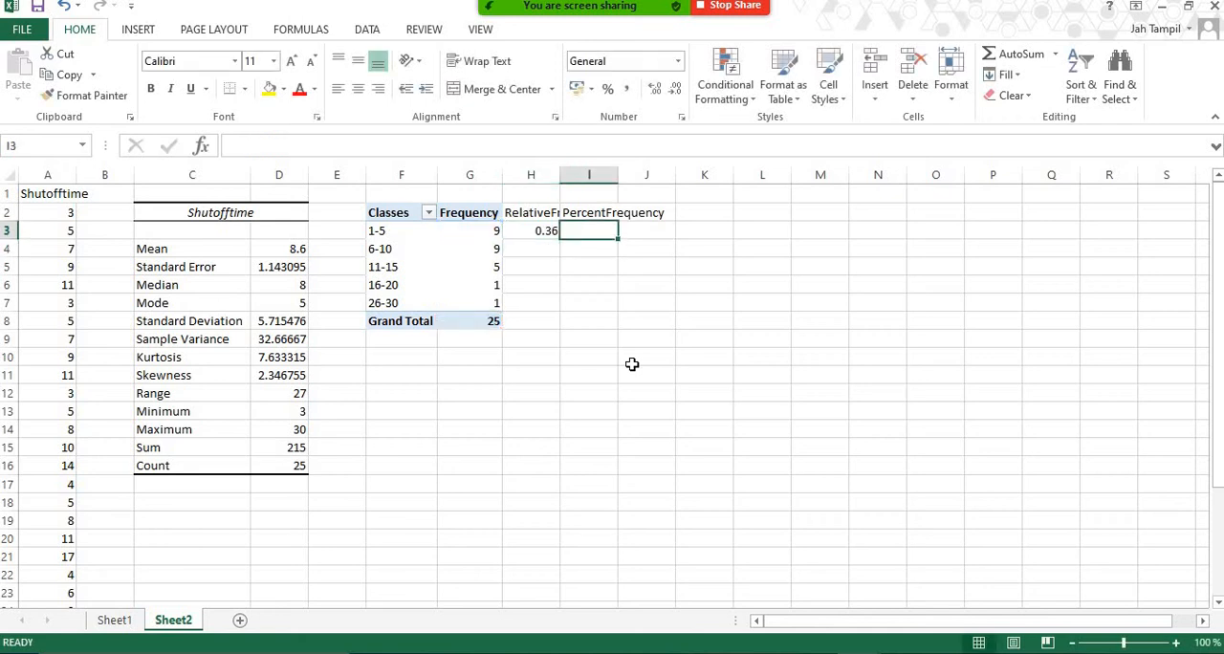
pyautogui.write('=')
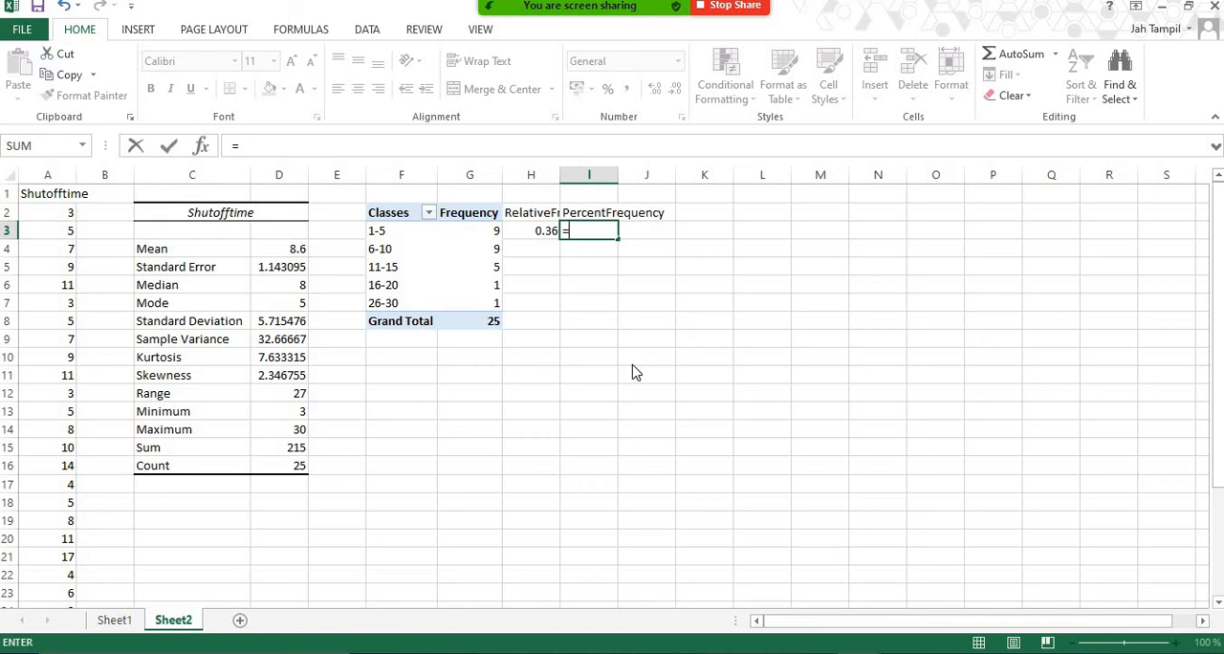
pyautogui.write('g3/')
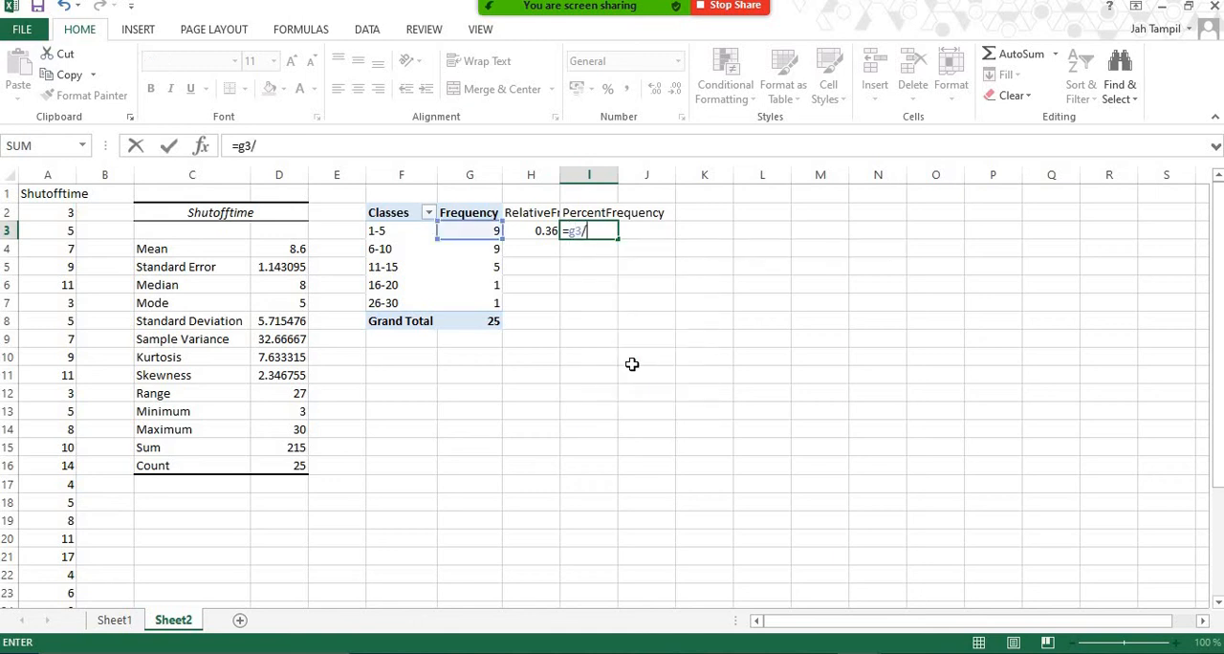
pyautogui.write('g8')
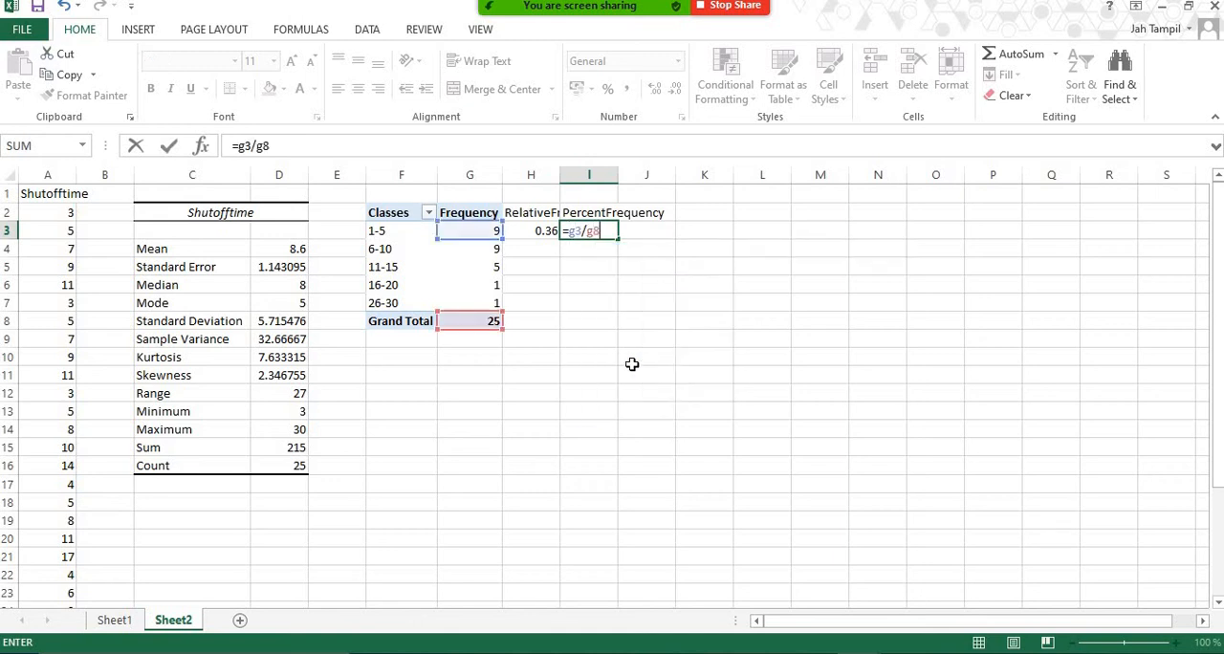
pyautogui.press('Return')
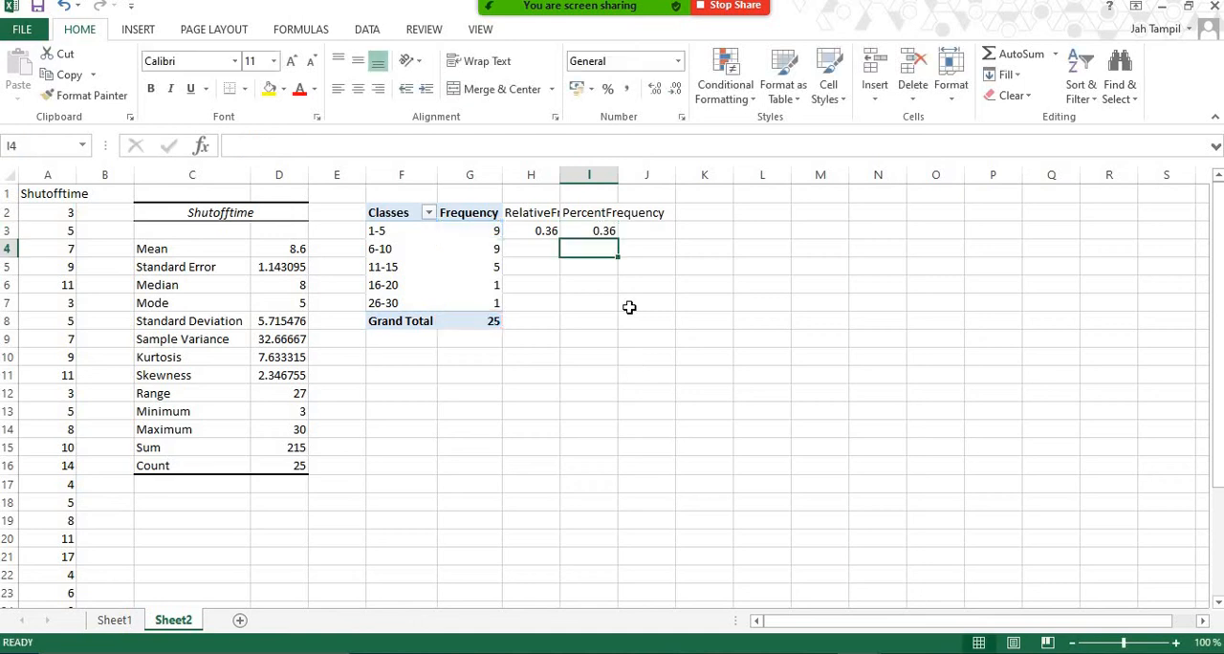
# Fill I3's formula down to I4 to check how its references shift, and clear both cells.
pyautogui.click(602, 233)
pyautogui.moveTo(619, 243); pyautogui.dragTo(593, 251)
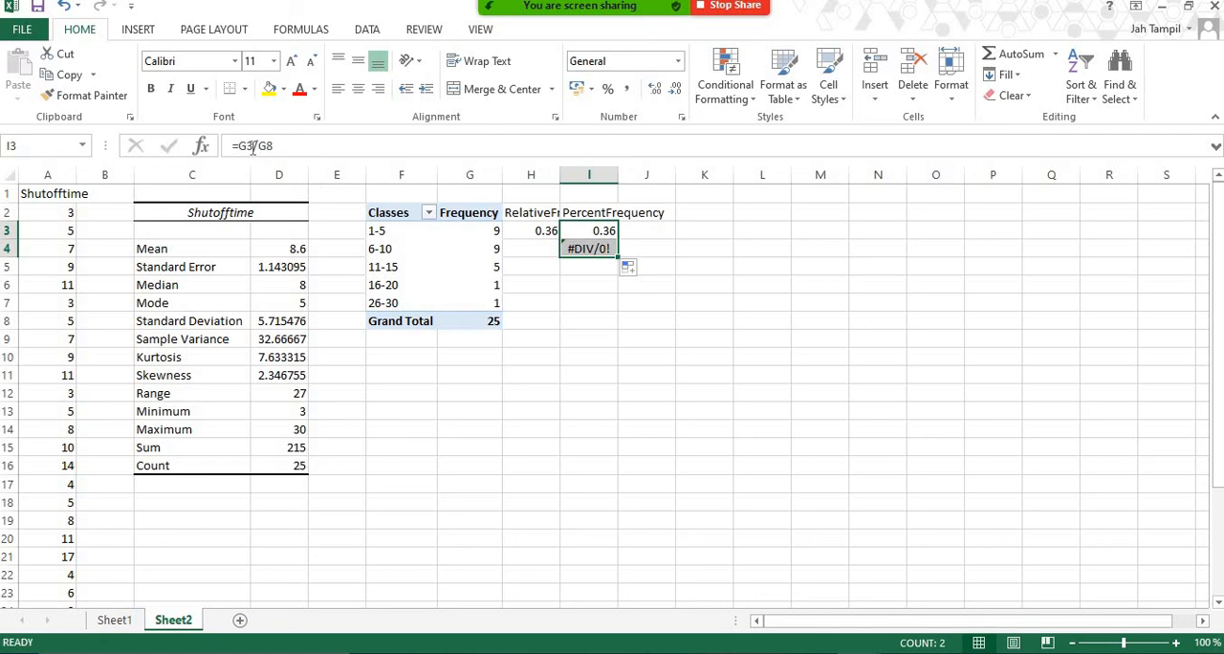
pyautogui.click(681, 267)
pyautogui.click(612, 251)
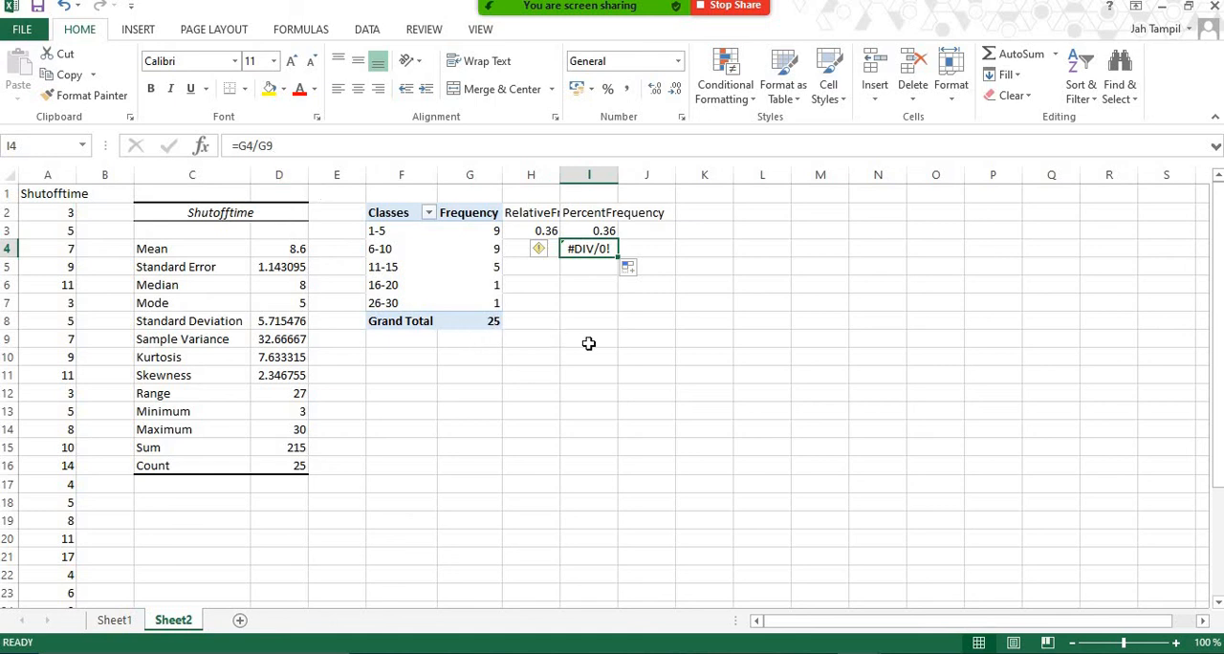
pyautogui.moveTo(601, 232); pyautogui.dragTo(600, 248)
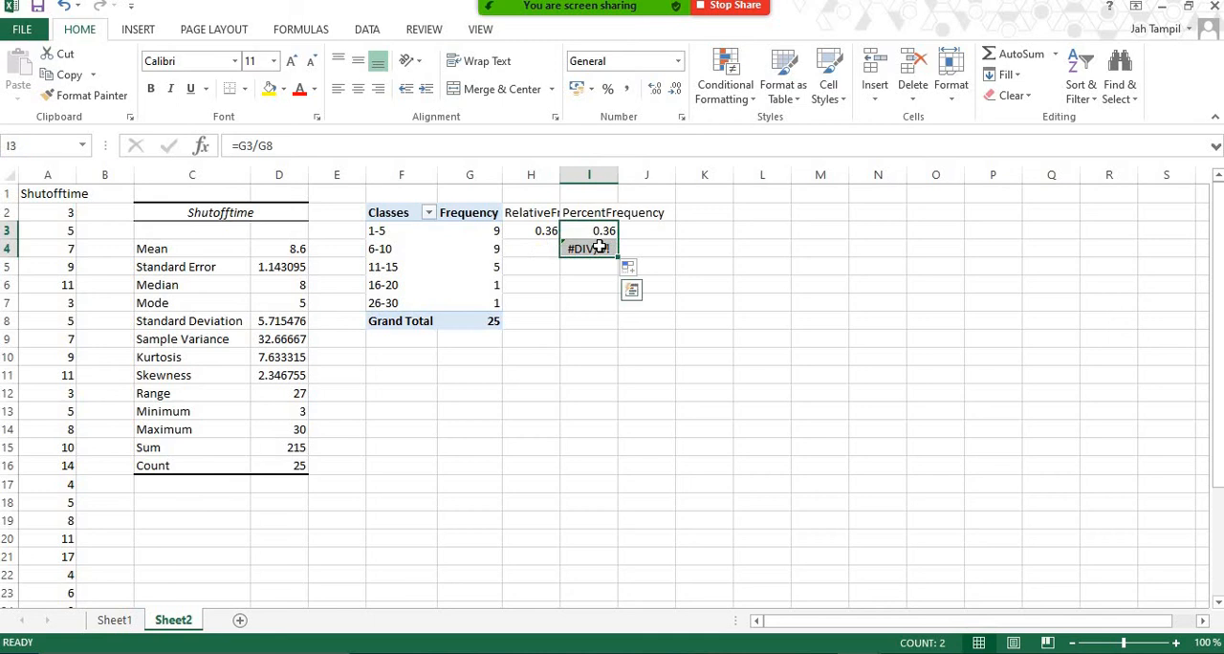
pyautogui.press('Delete')
# Fill the relative frequency formula from H3 down through the Grand Total row in H8.
pyautogui.click(541, 231)
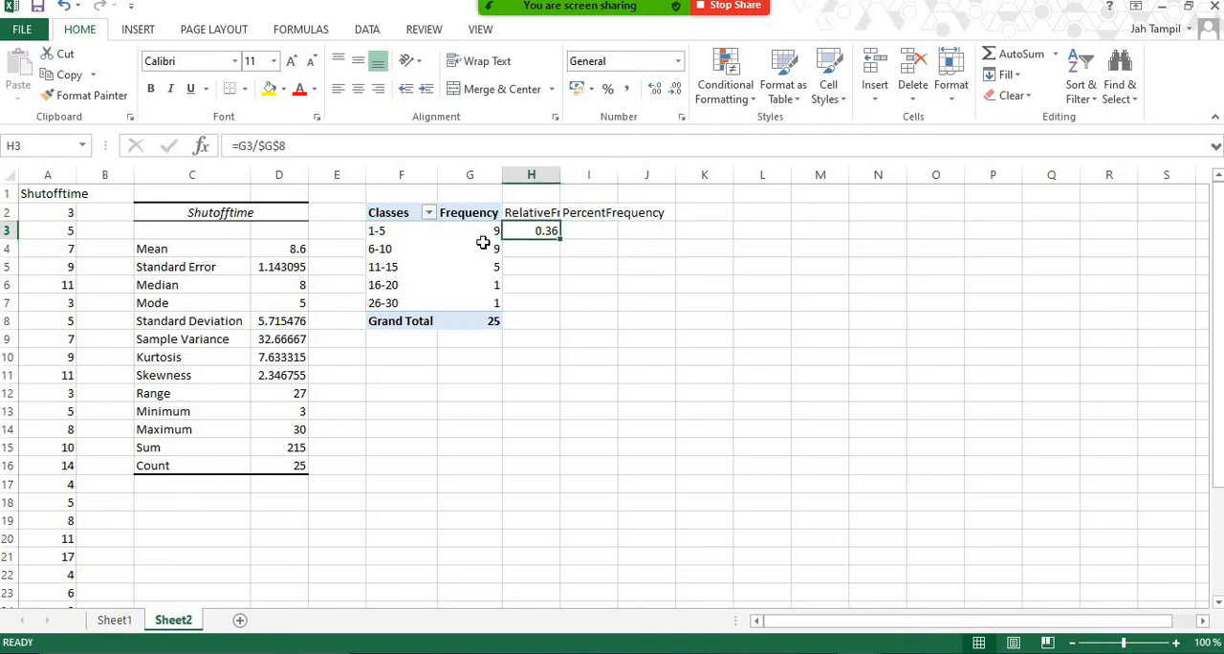
pyautogui.moveTo(562, 236); pyautogui.dragTo(560, 330)
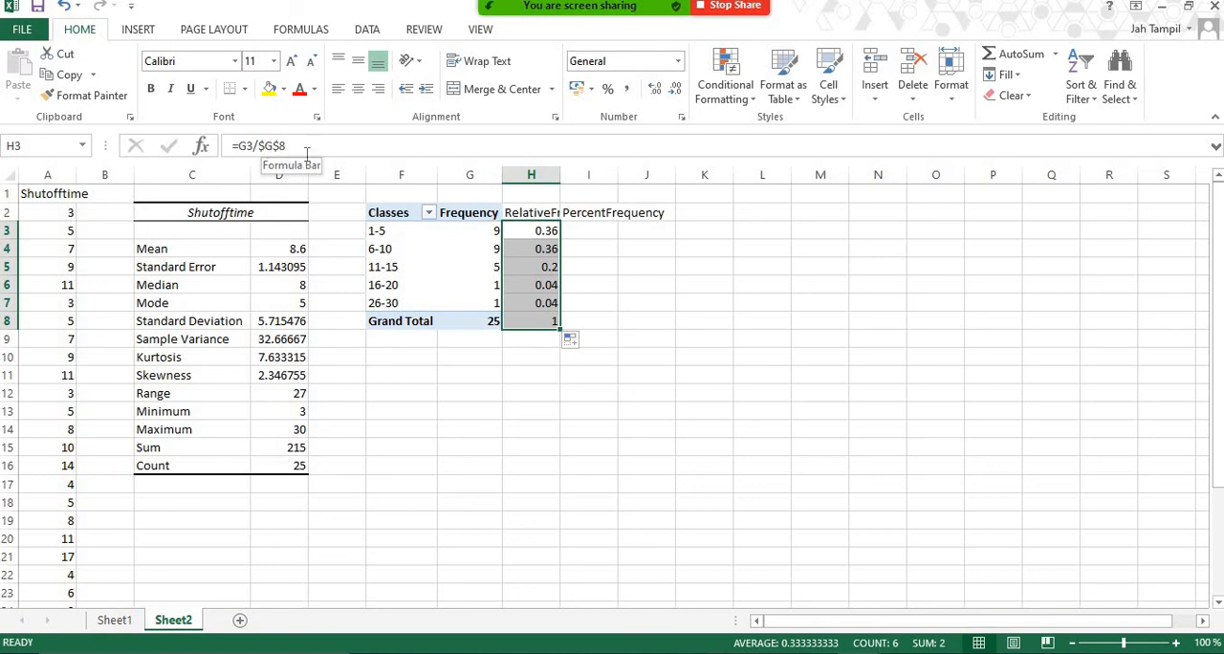
pyautogui.click(591, 237)
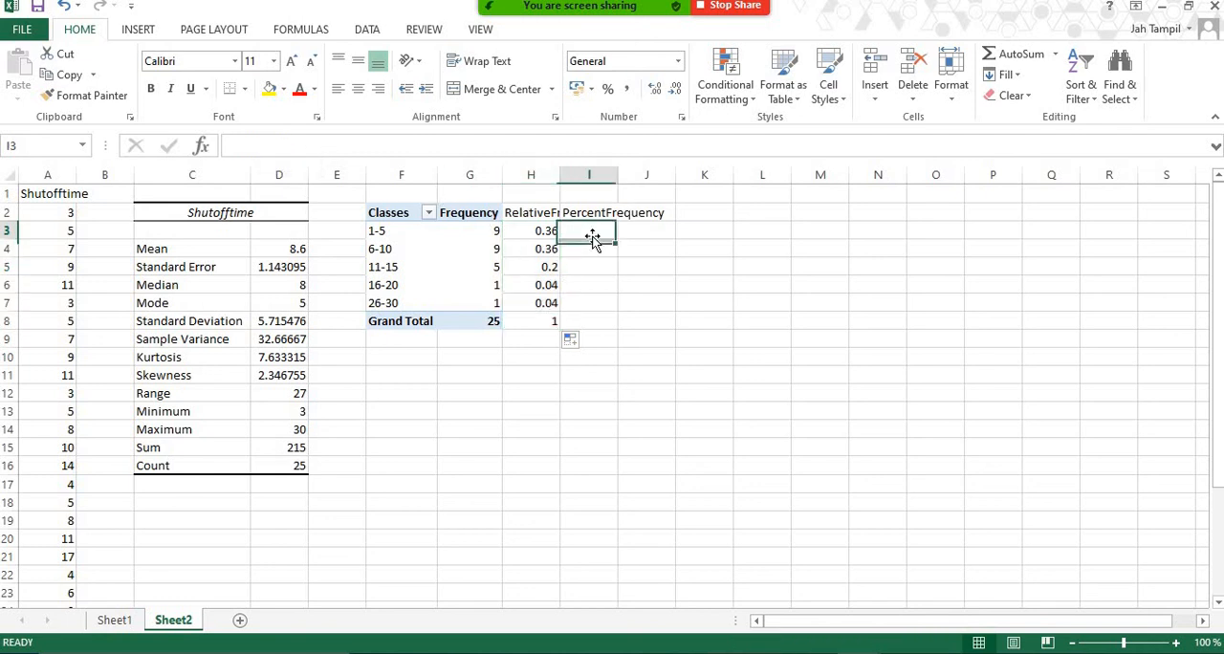
pyautogui.press('Left')
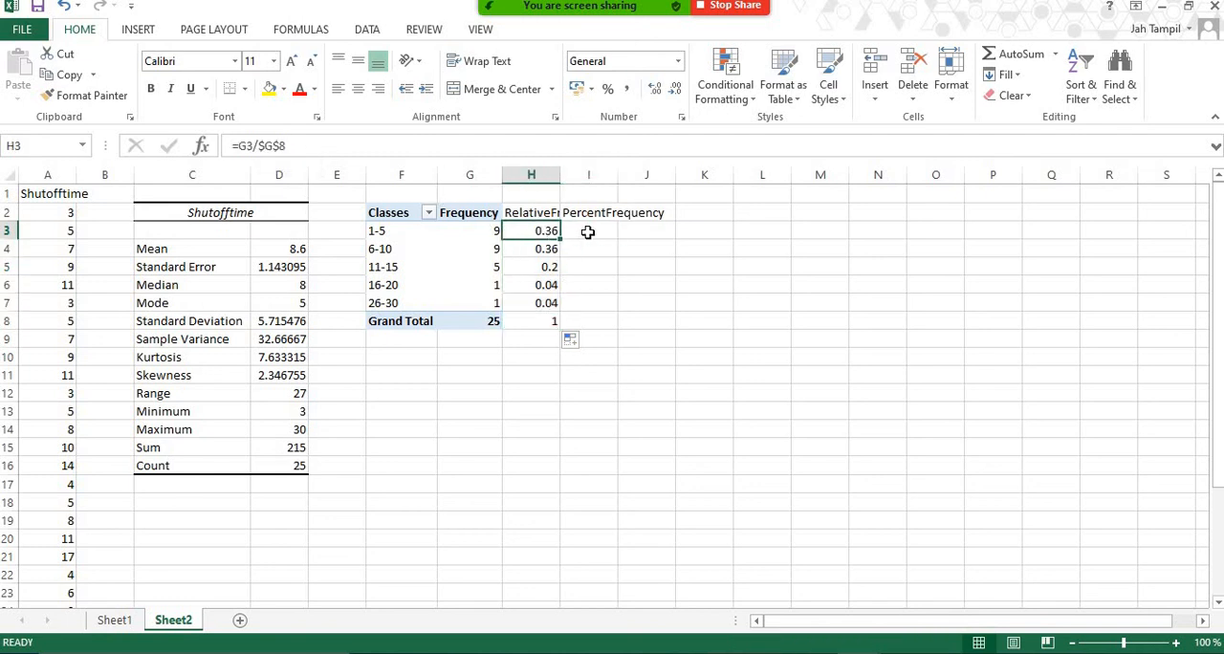
# Enter the percent frequency formula =H3*100 in I3 and fill it down through I8.
pyautogui.click(588, 232)
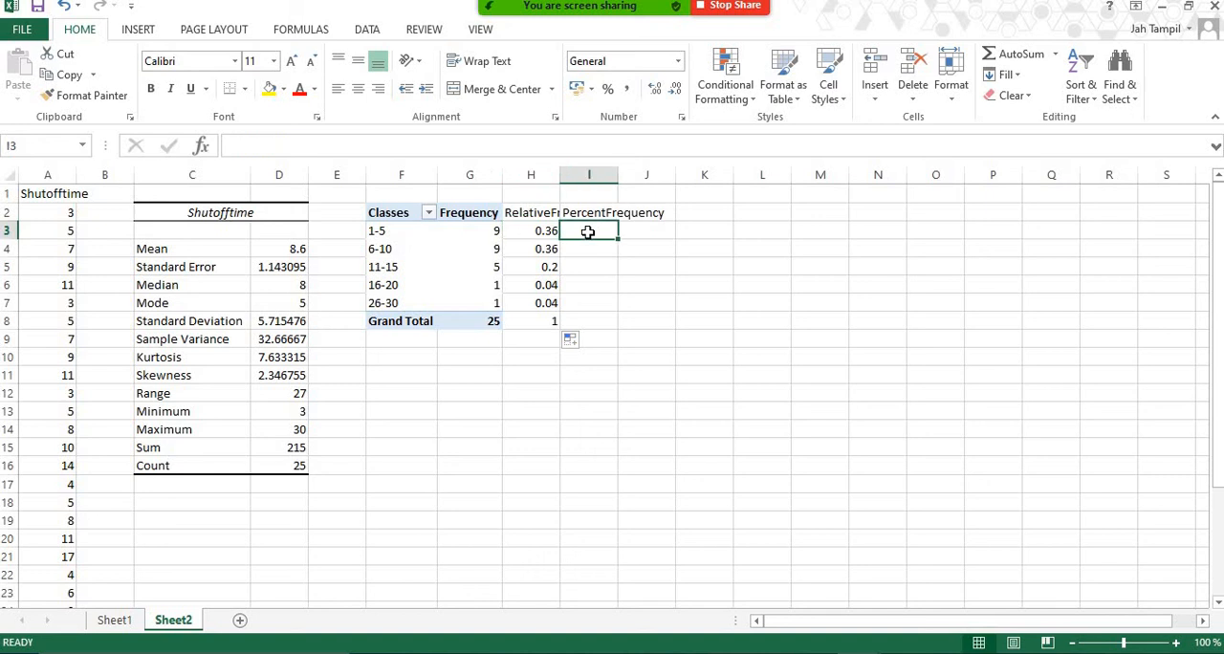
pyautogui.write('=')
pyautogui.click(535, 229)
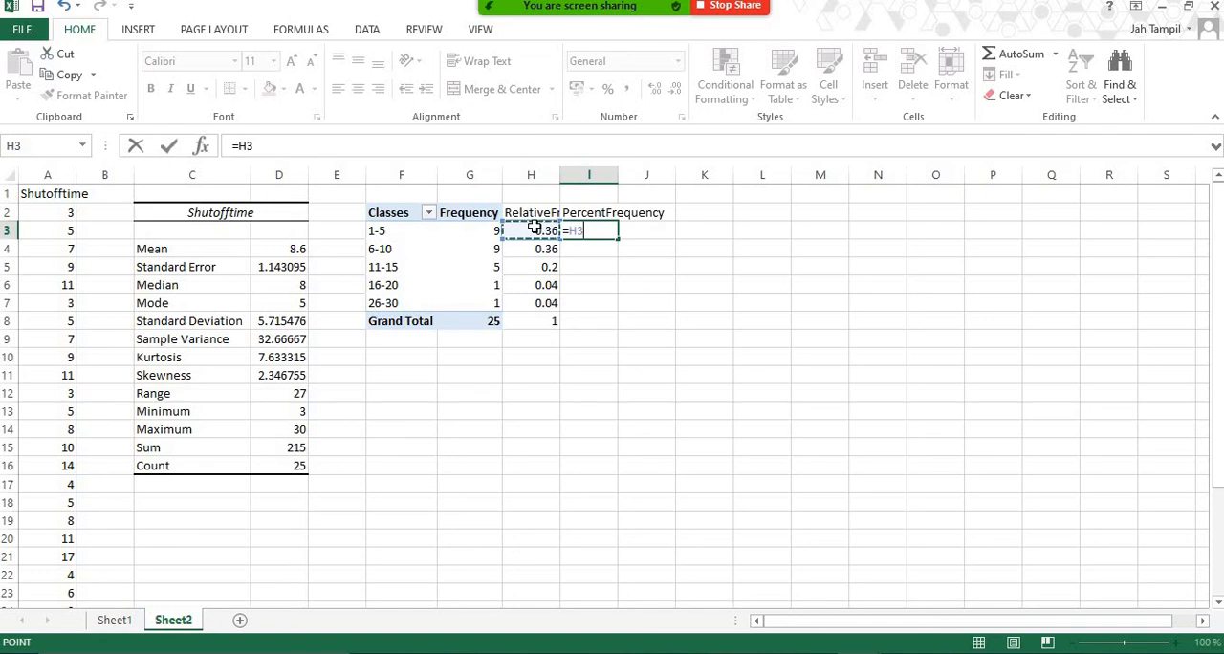
pyautogui.write('*100')
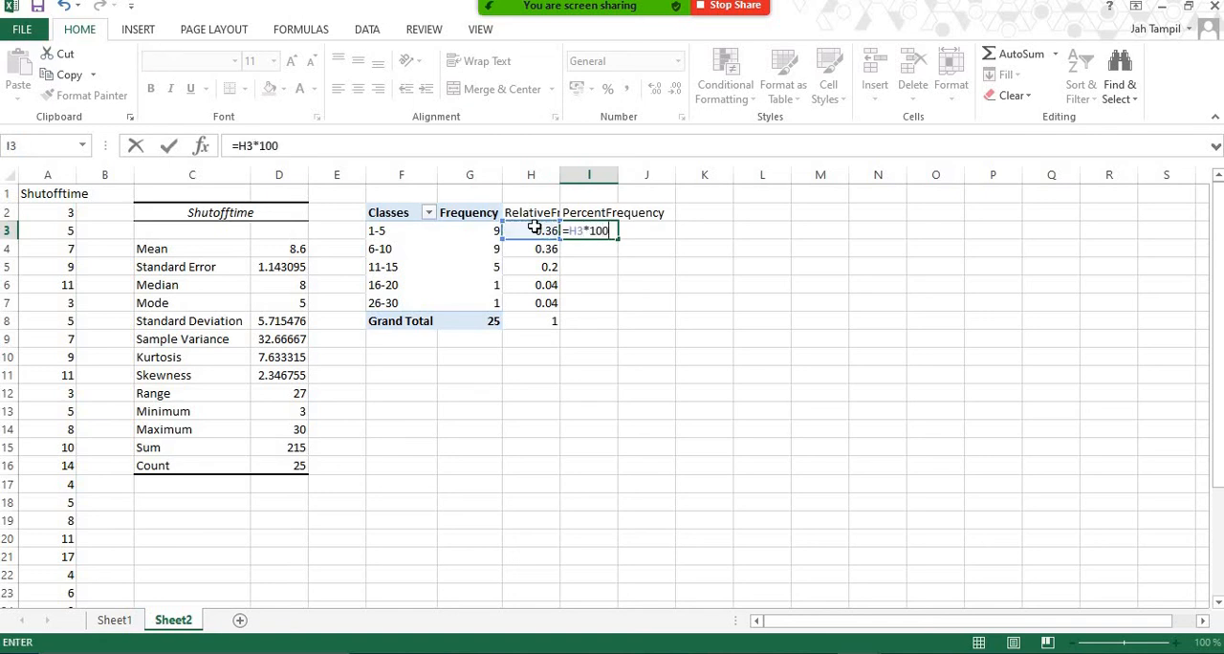
pyautogui.press('Return')
pyautogui.click(606, 233)
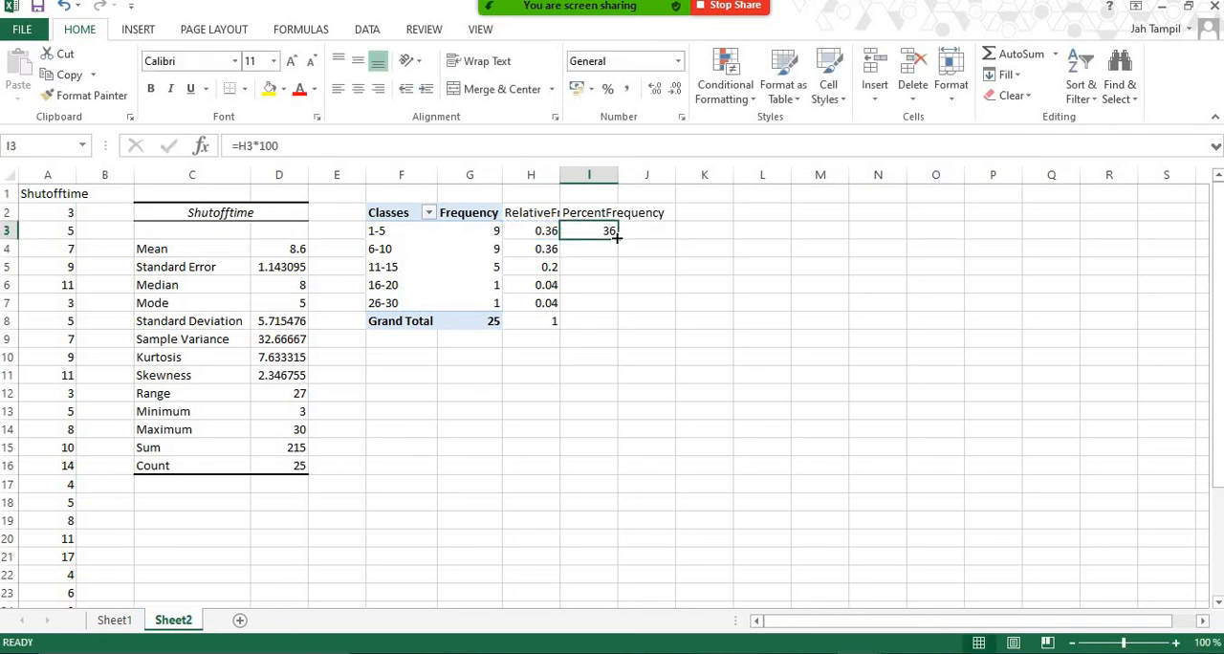
pyautogui.moveTo(617, 239); pyautogui.dragTo(617, 323)
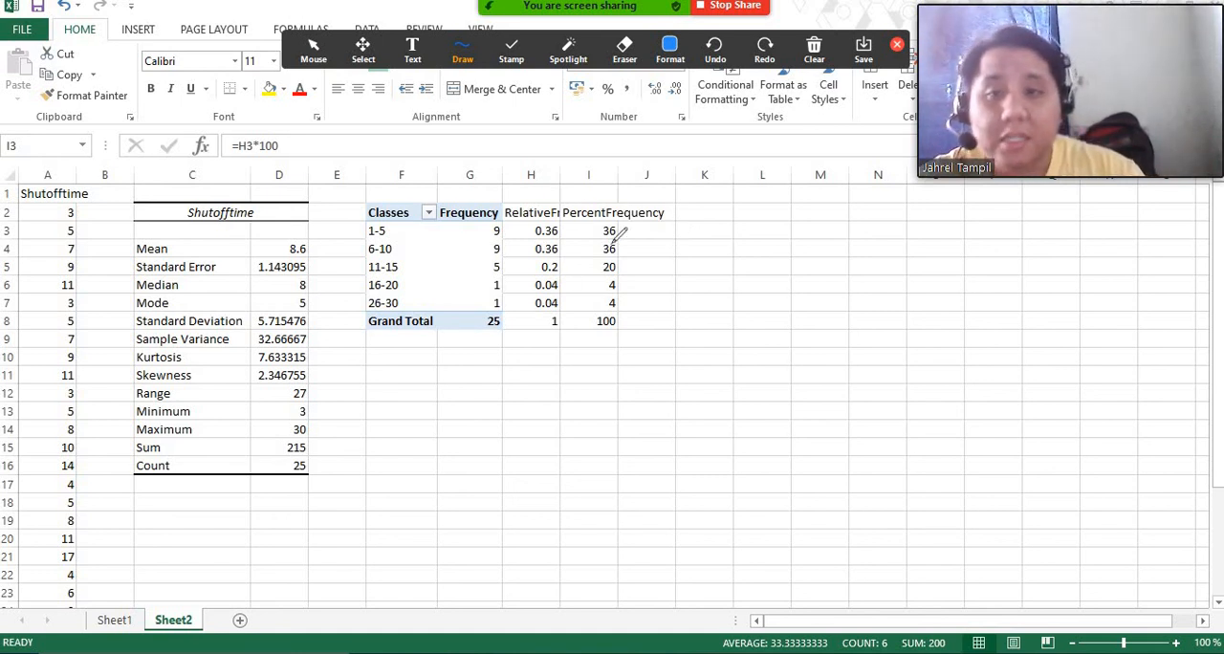
pyautogui.moveTo(620, 218)
pyautogui.mouseDown()
pyautogui.moveTo(595, 228)
pyautogui.moveTo(626, 239)
pyautogui.moveTo(600, 250)
pyautogui.moveTo(625, 241)
pyautogui.mouseUp()
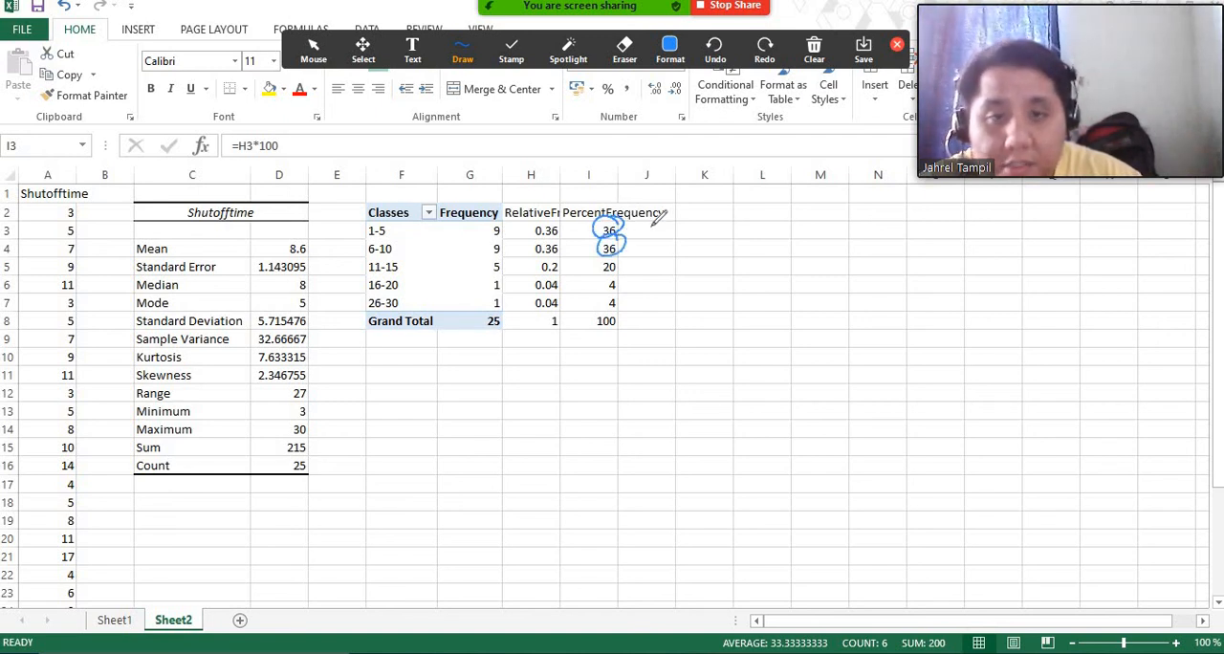